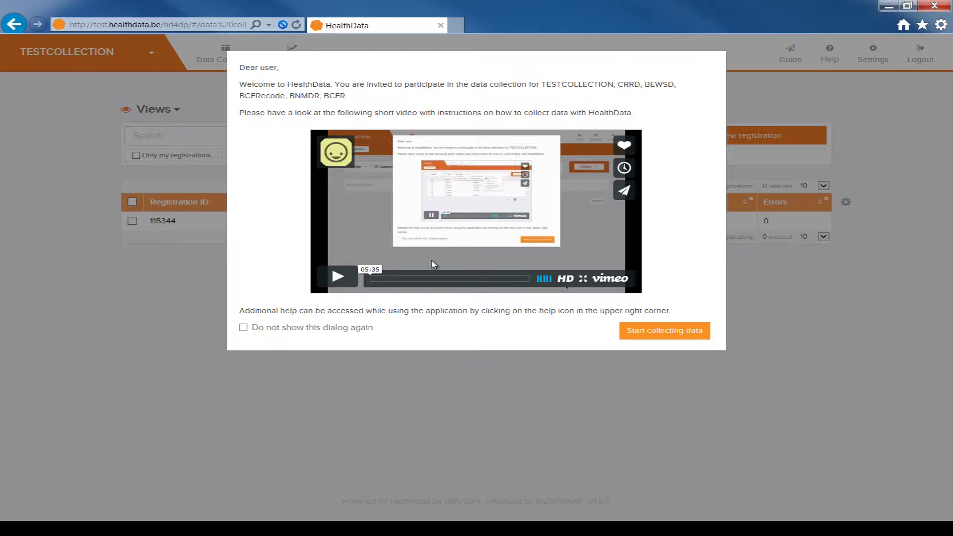
Step: Play the welcome video full screen, exit full screen, and close the welcome dialog
click(582, 279)
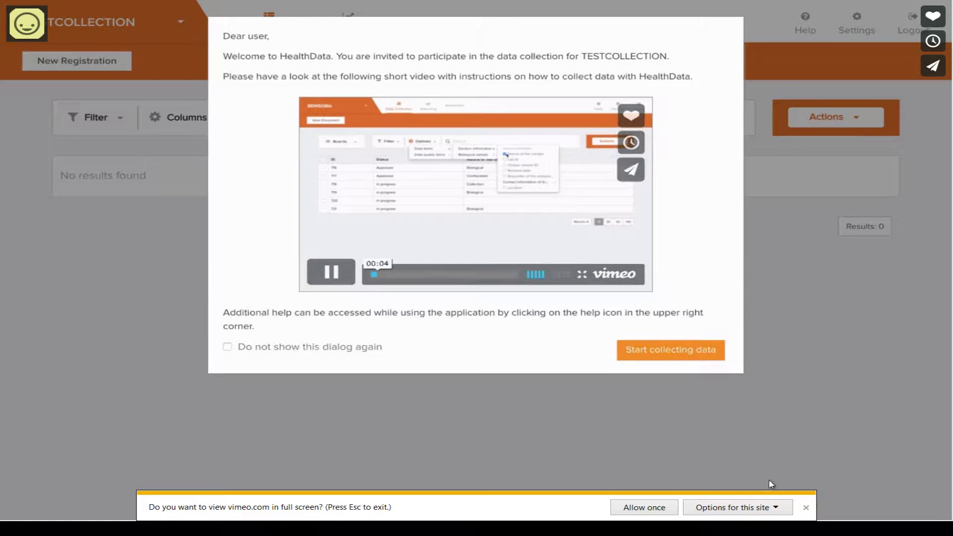
click(805, 507)
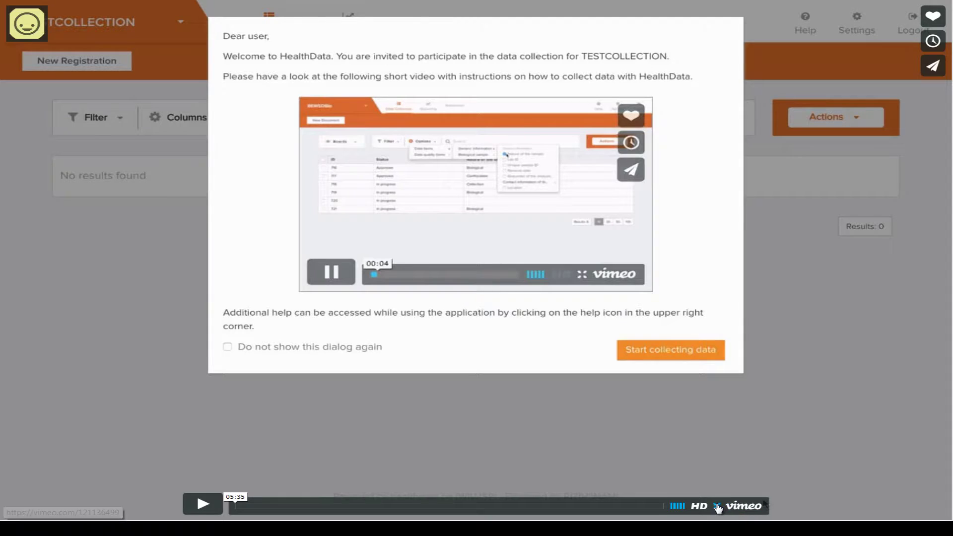
click(724, 505)
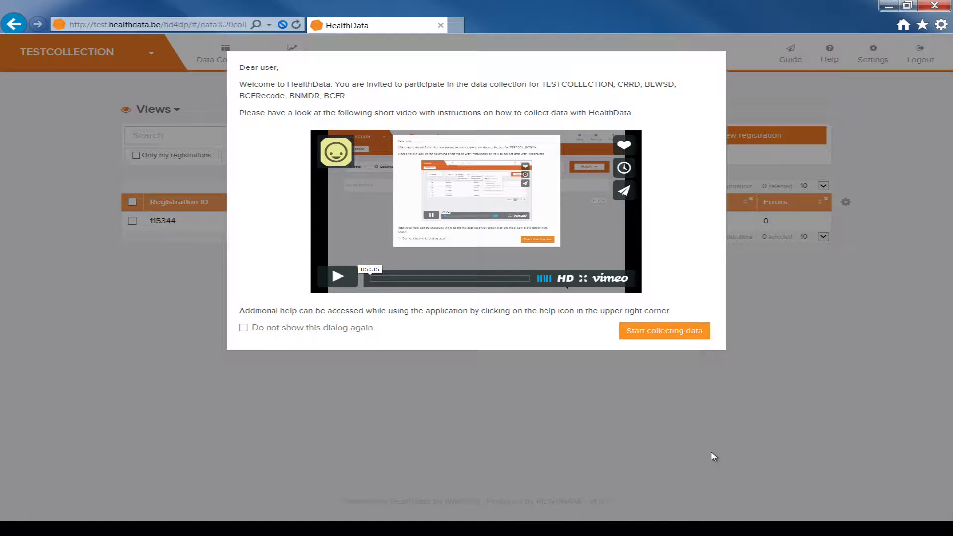
click(683, 336)
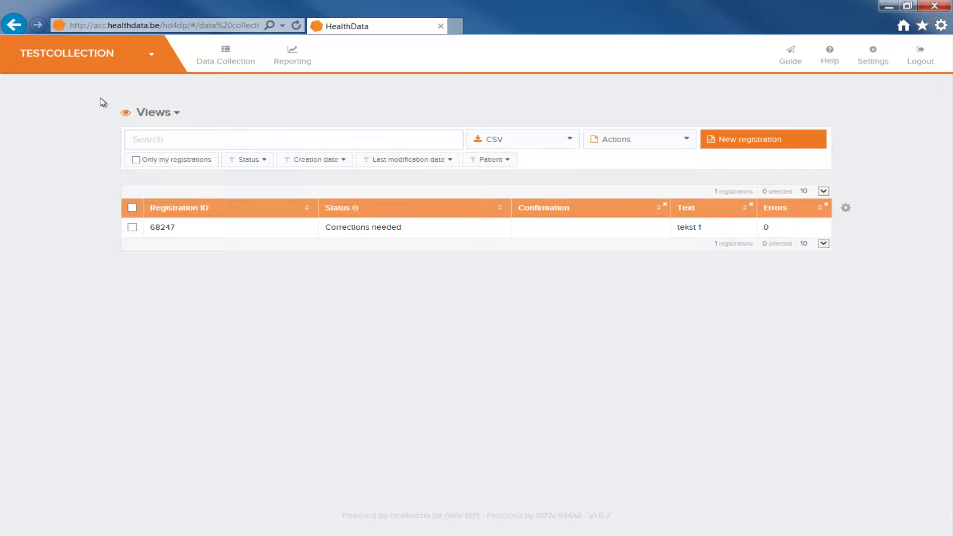
Step: Start the guided tour, advance one step, skip the rest, and show the Help options
click(789, 58)
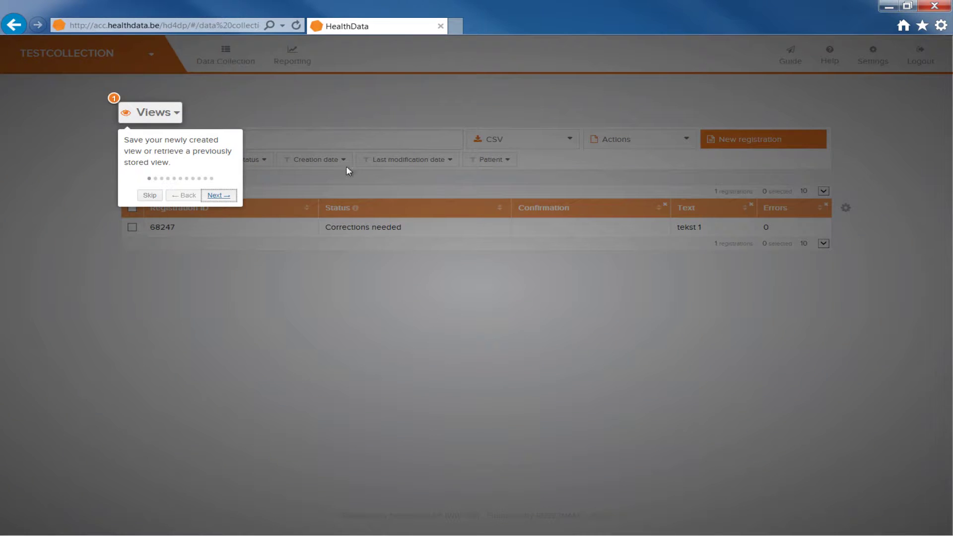
click(231, 196)
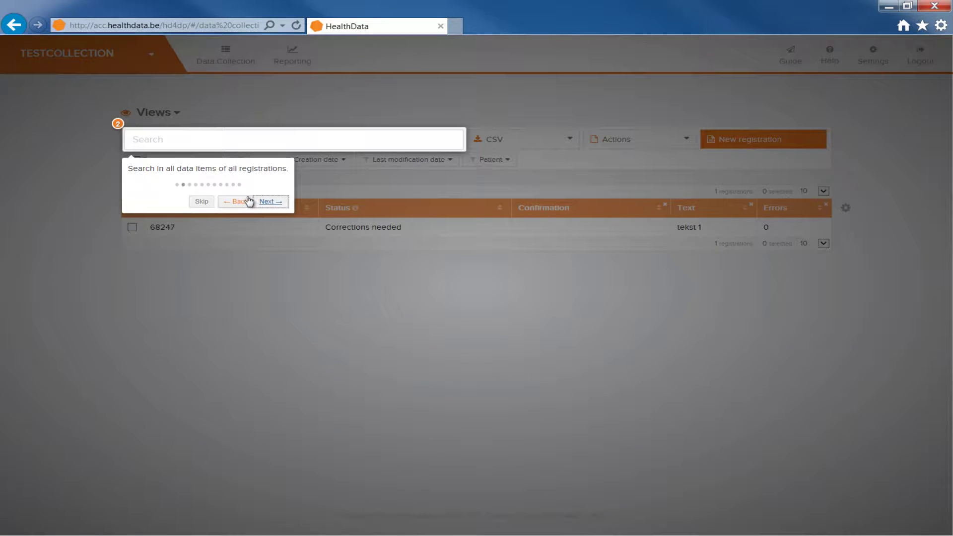
click(201, 204)
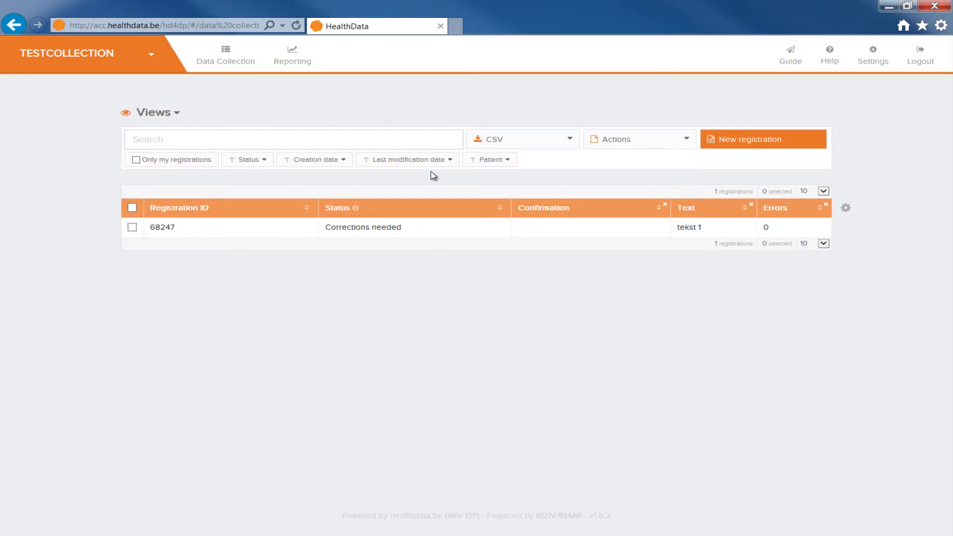
click(825, 60)
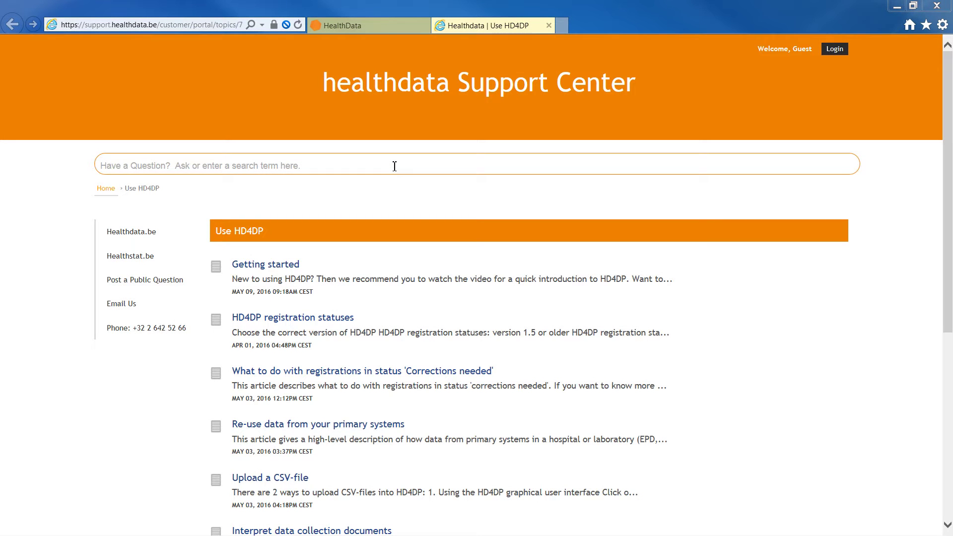
Step: Search the Support Center for 'submit', open the Email Us contact form, then HD4DP Settings
scroll(395, 166, down, 7)
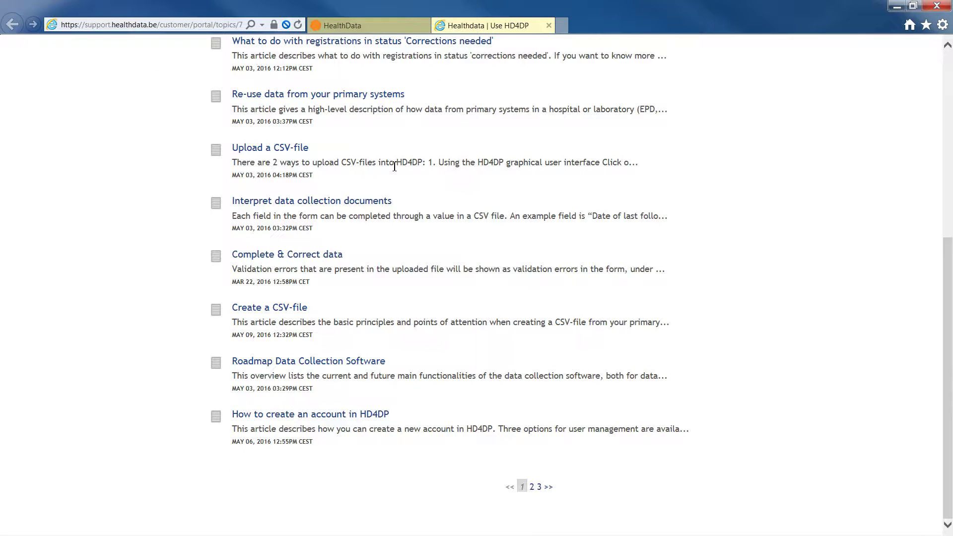
scroll(395, 167, up, 7)
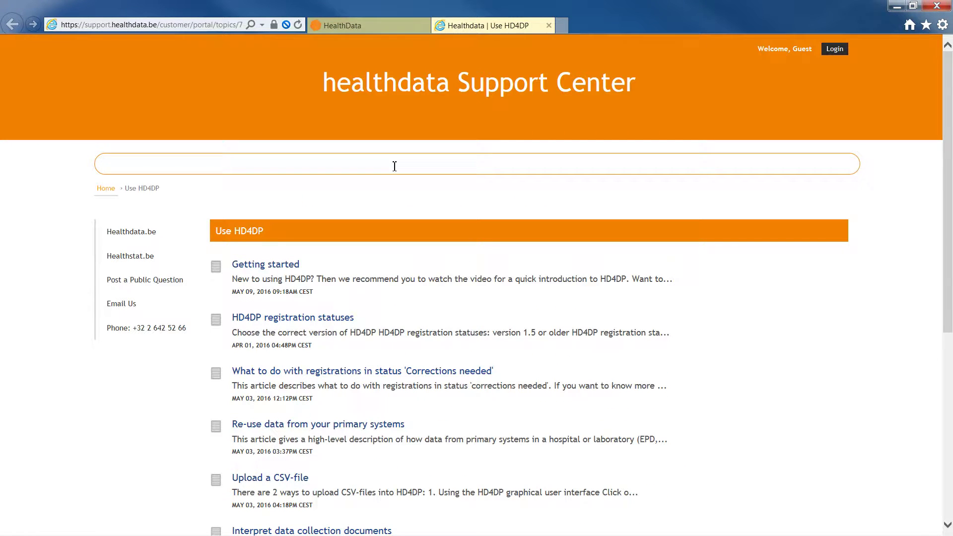
text(submit)
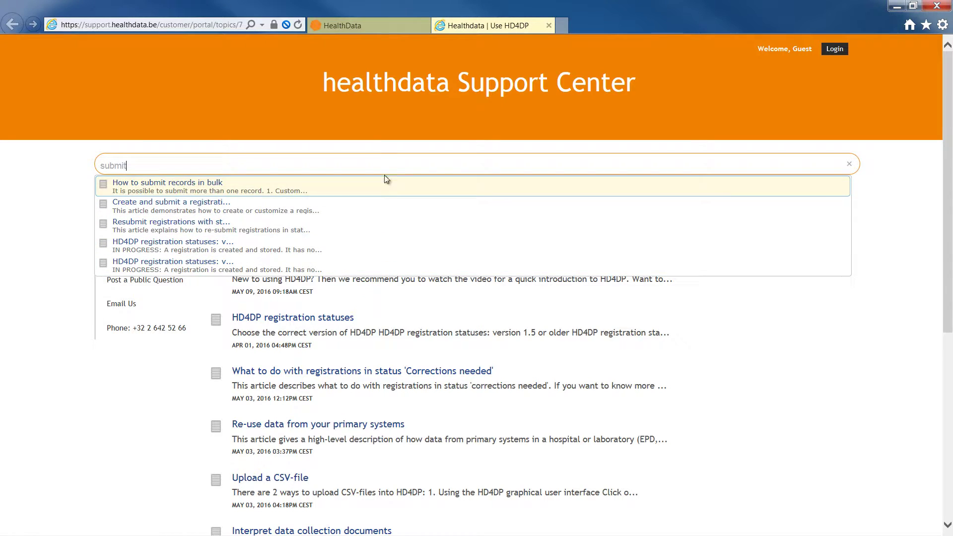
key(Return)
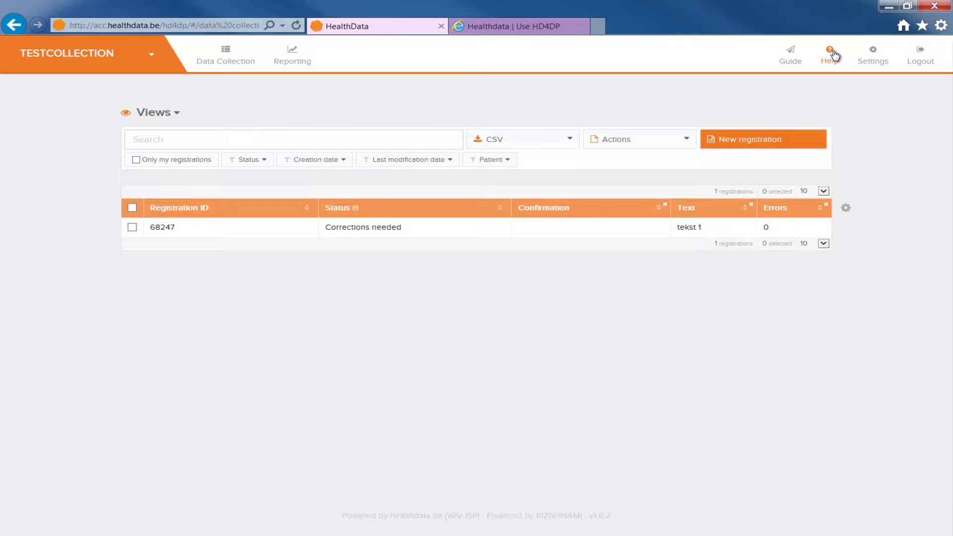
click(834, 53)
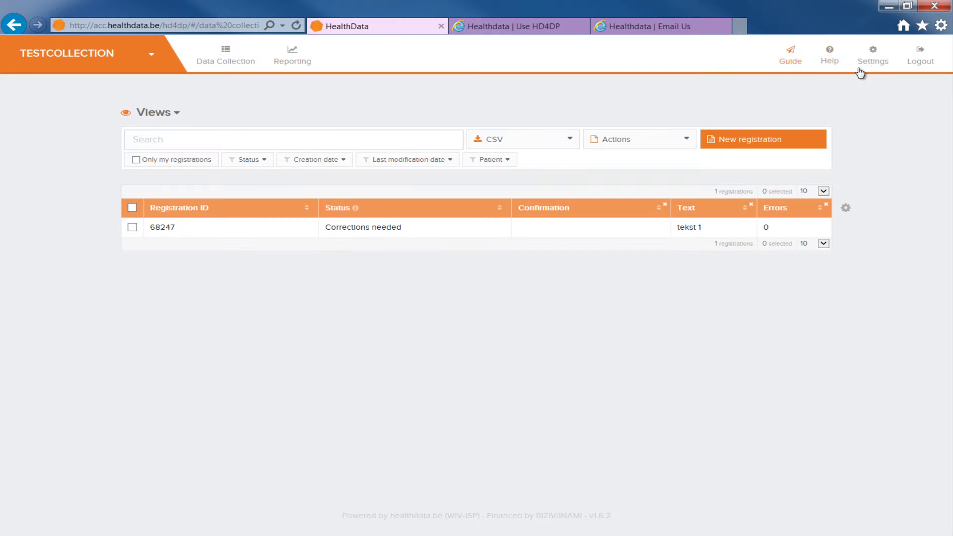
click(873, 69)
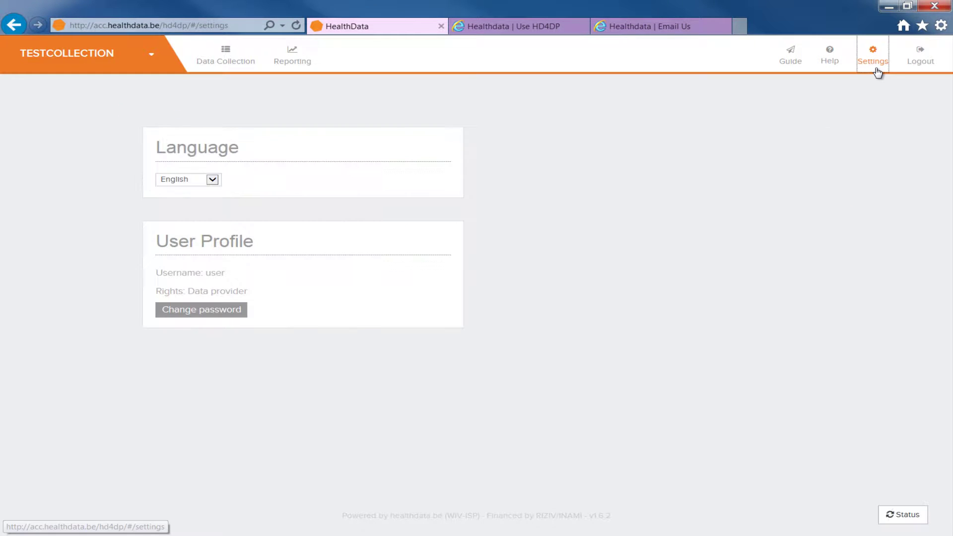
Step: Check the language list, cancel a password change, and return to the Data Collection list
click(212, 179)
click(223, 314)
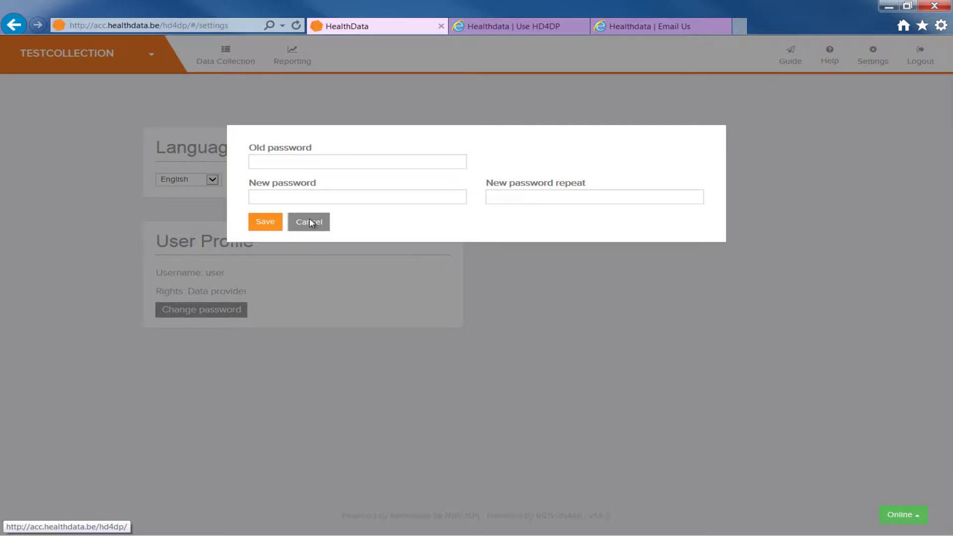
click(309, 222)
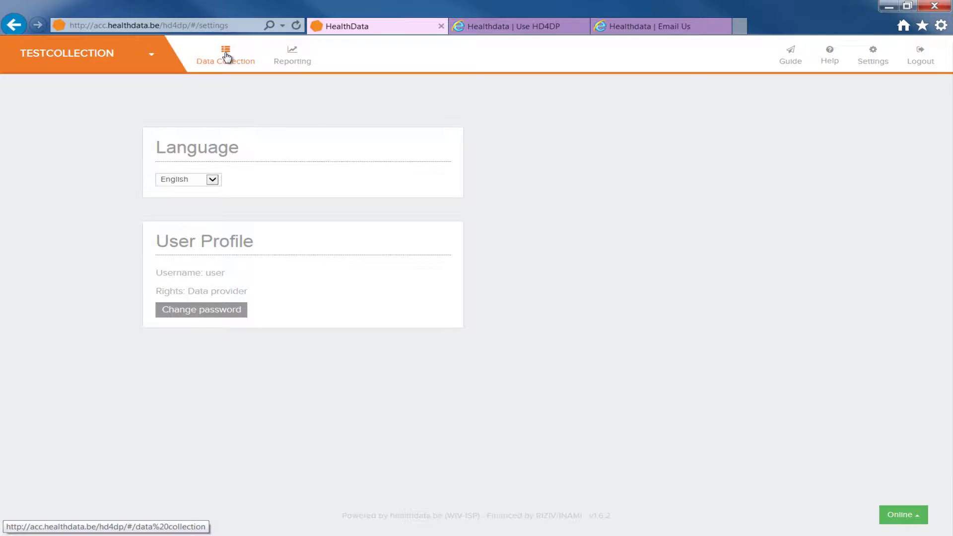
click(226, 56)
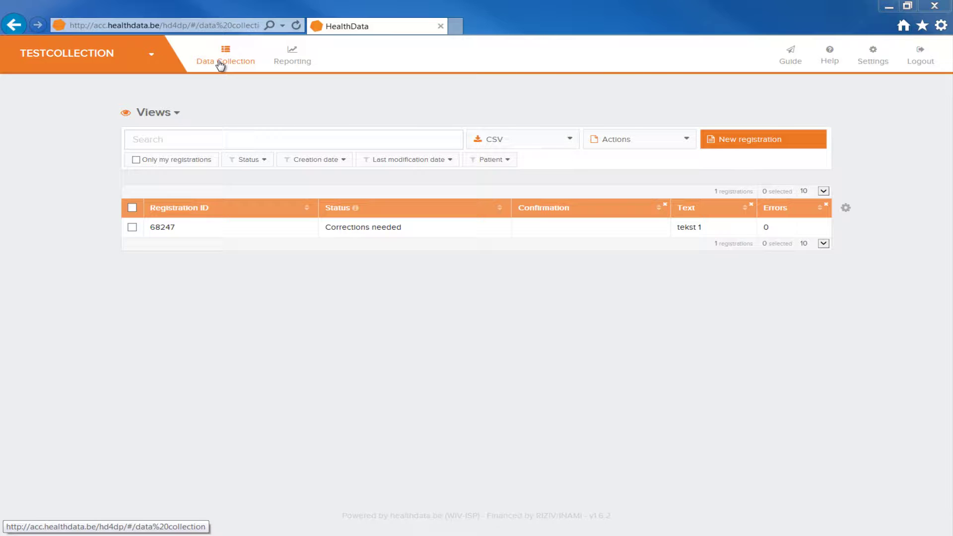
Step: Choose the TESTCOLLECTION project and start a new registration
click(153, 61)
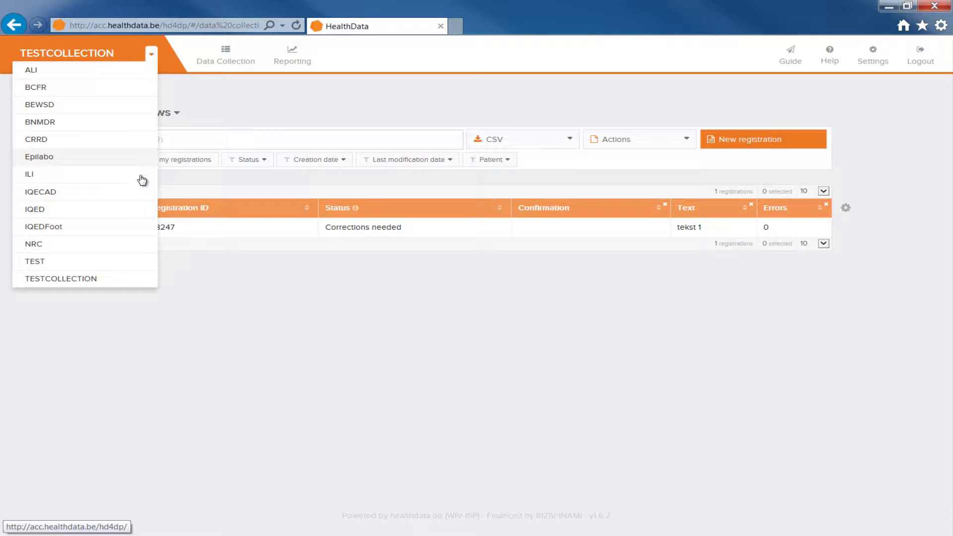
click(137, 283)
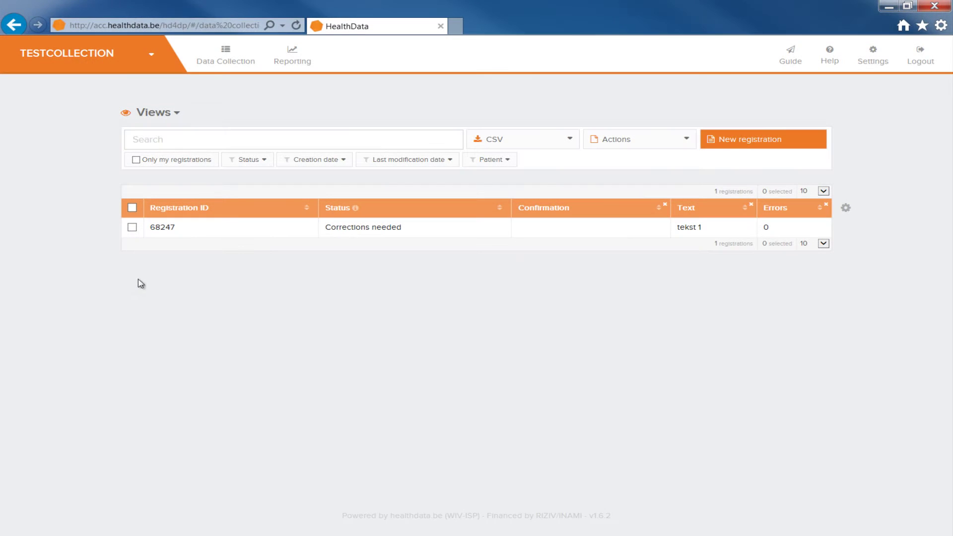
click(719, 144)
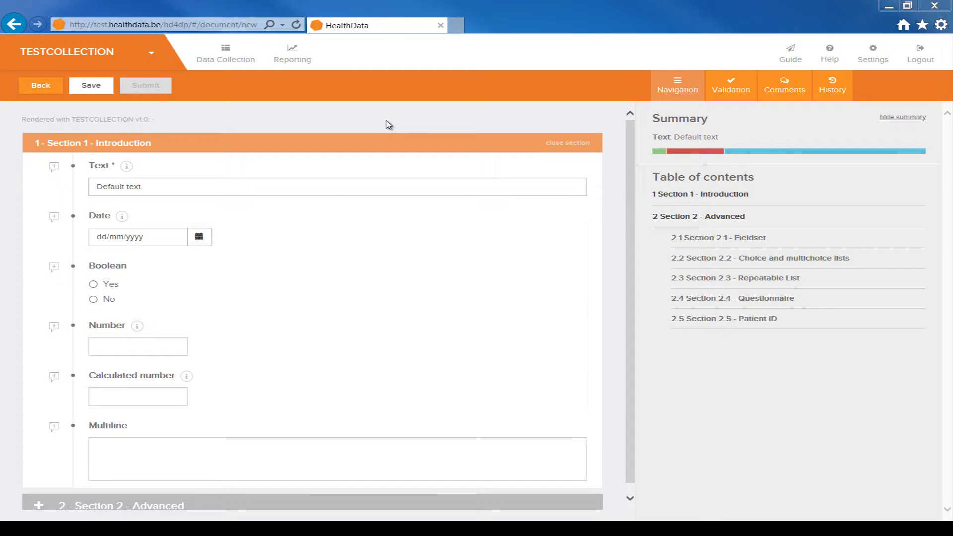
Step: Collapse and re-expand the Introduction section, then view the Validation, Comments and History panels
click(563, 148)
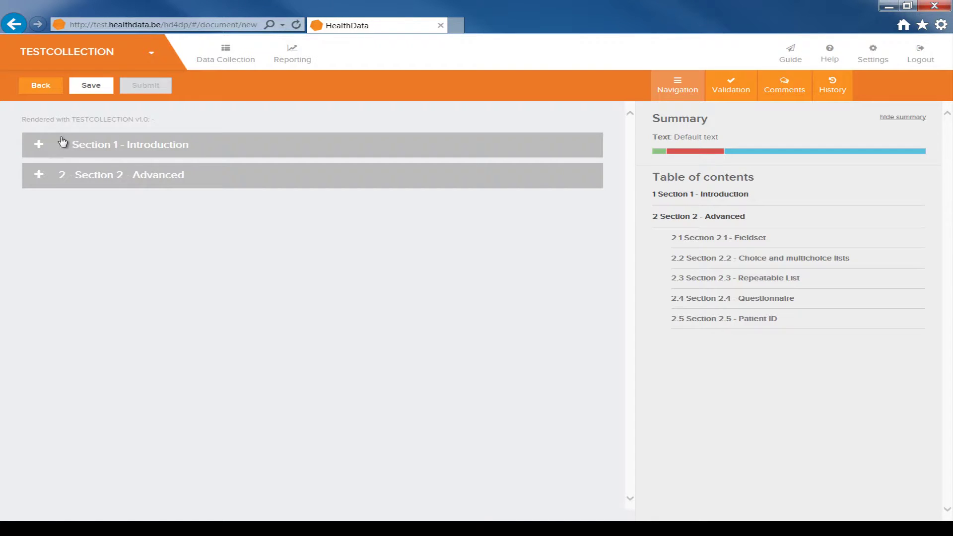
click(45, 144)
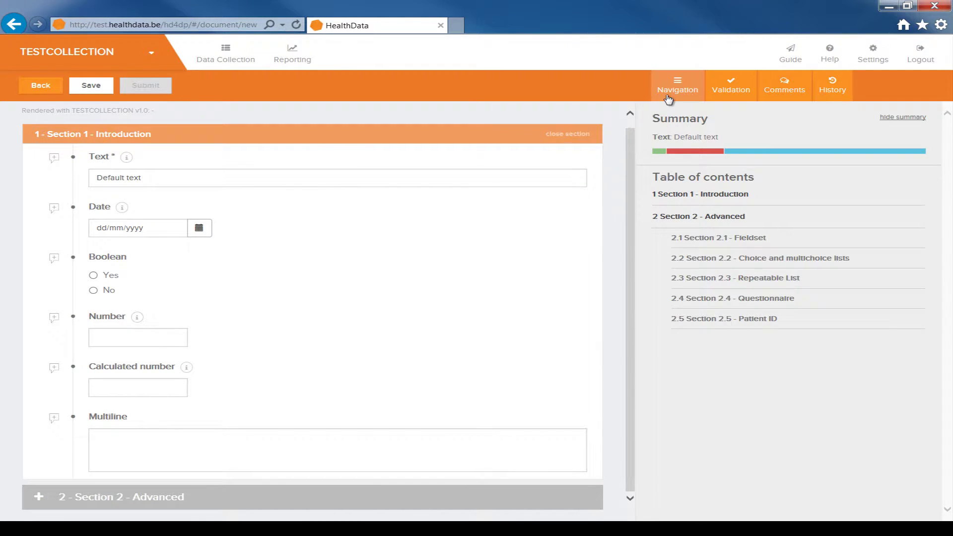
click(729, 95)
click(782, 95)
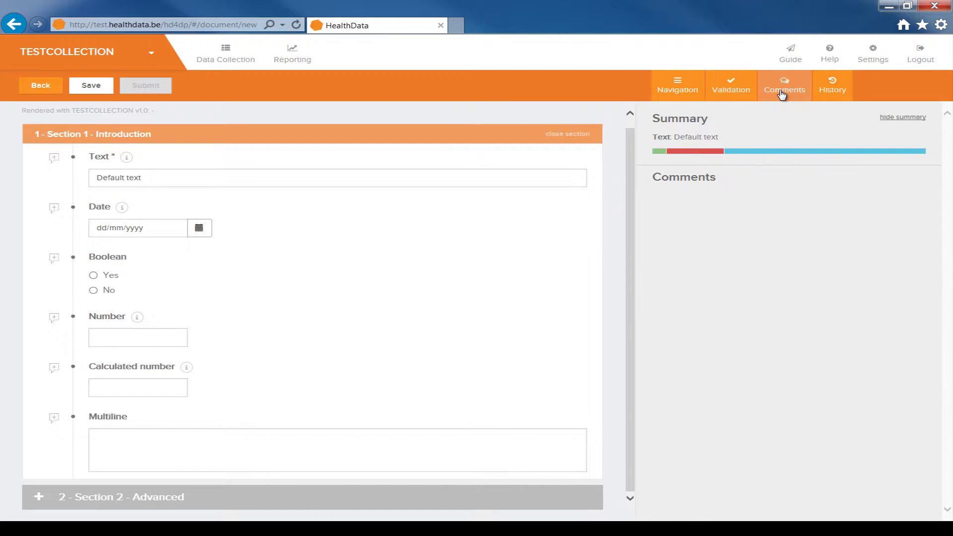
click(828, 90)
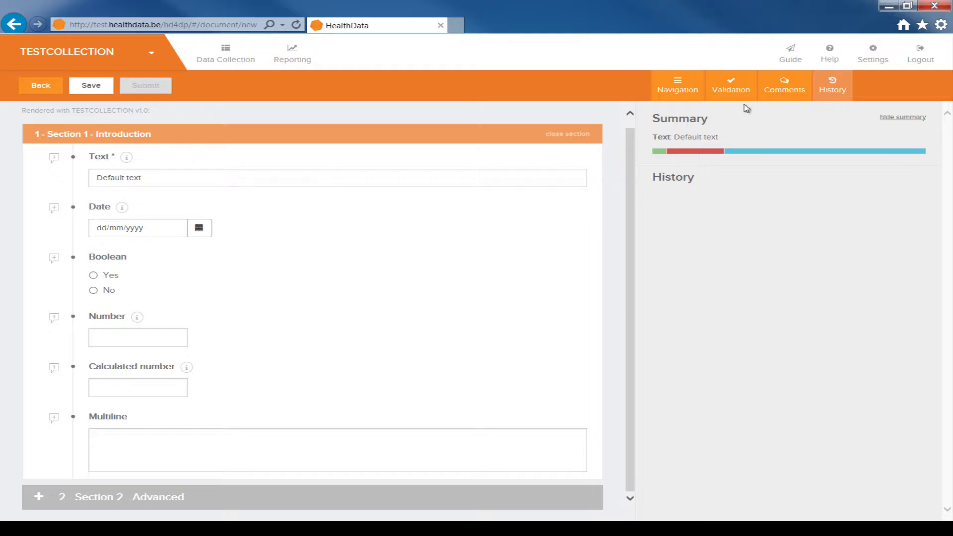
Step: Replace Default text with 'text' and set the Date to 10/06/2016
drag(167, 178, 79, 180)
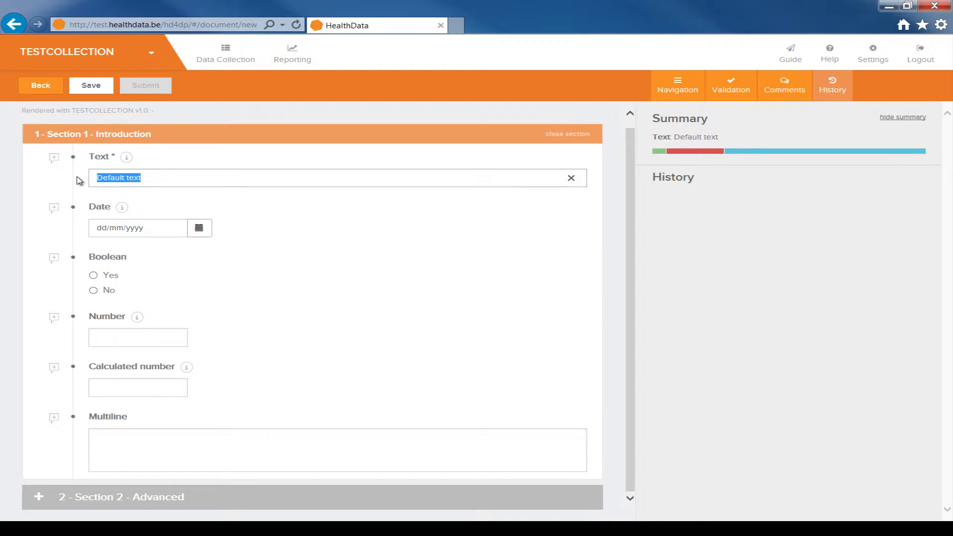
text(te)
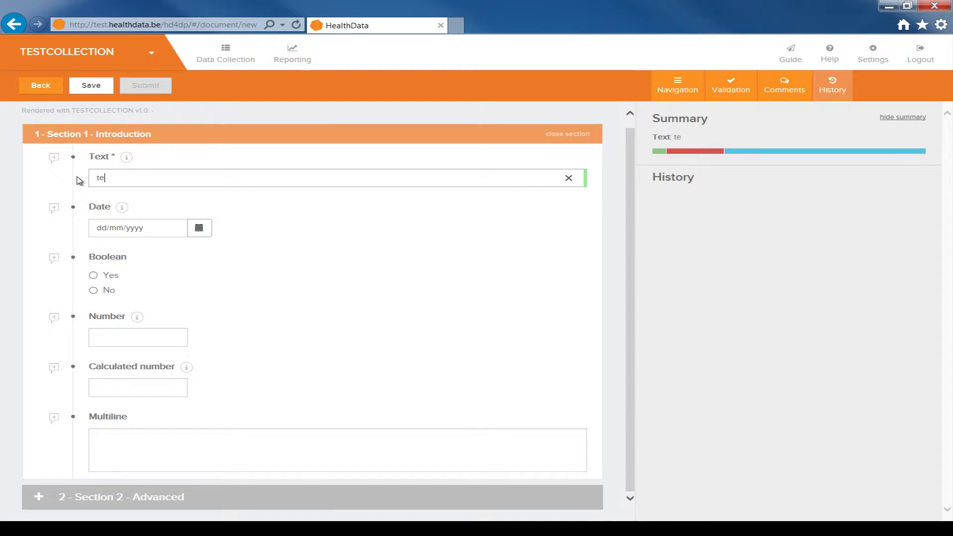
text(xt)
click(198, 229)
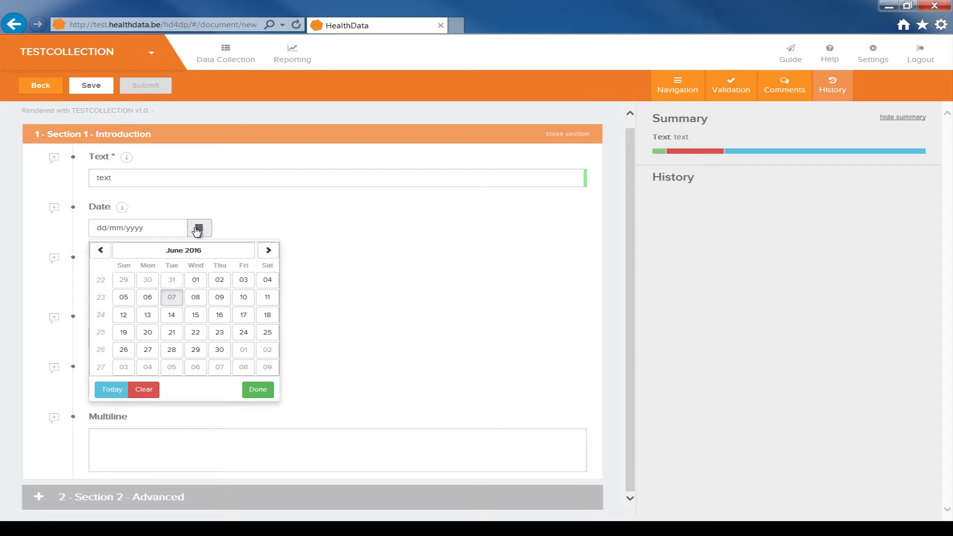
click(244, 297)
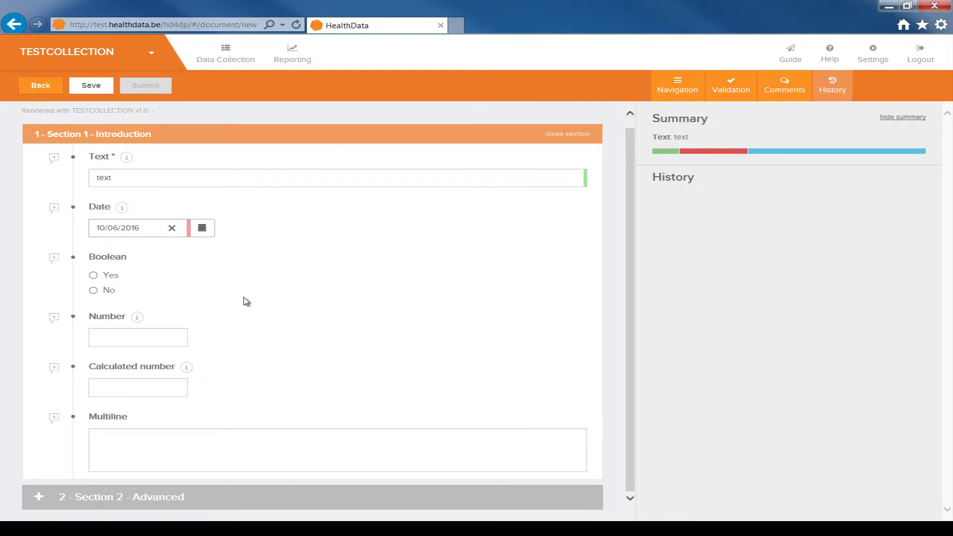
mouse_move(129, 158)
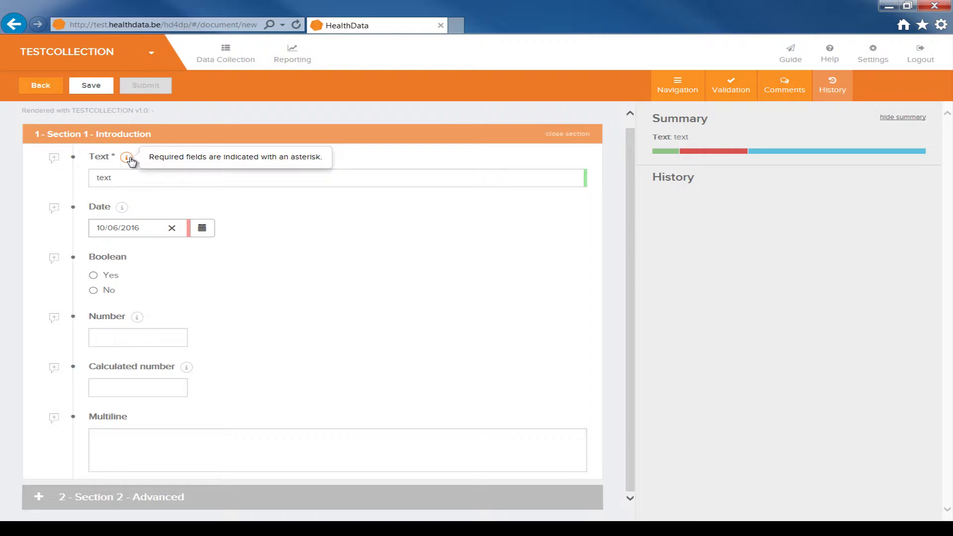
mouse_move(121, 209)
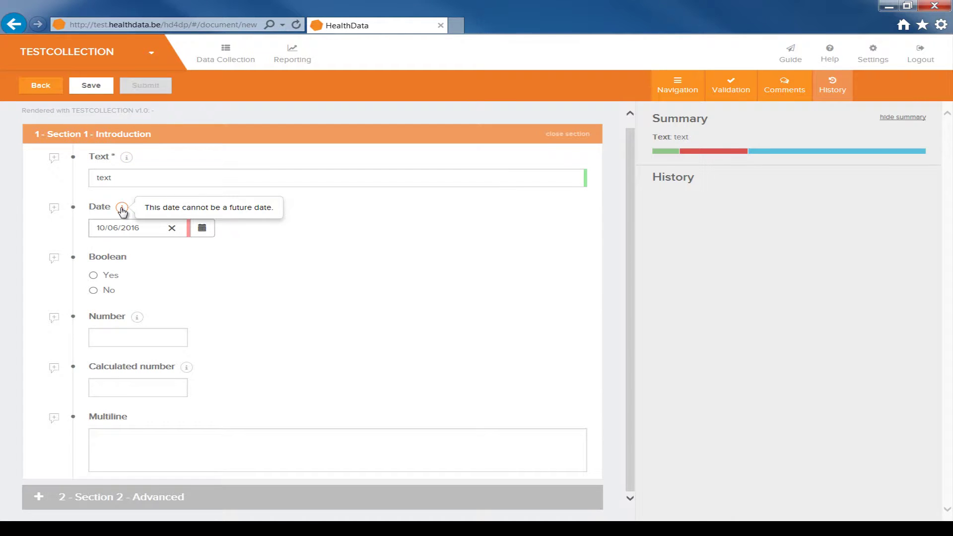
Step: Add the comment 'comment' to the Date field
mouse_move(137, 318)
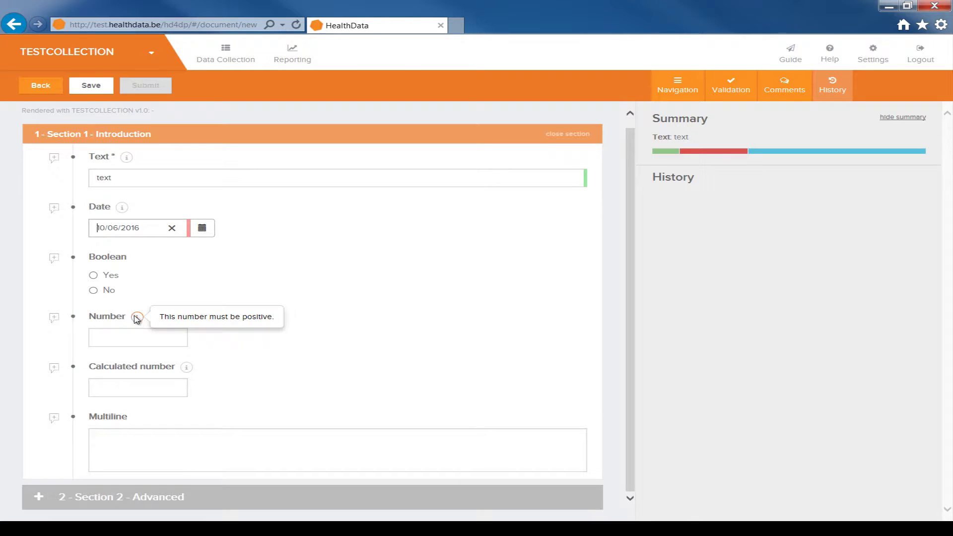
click(54, 208)
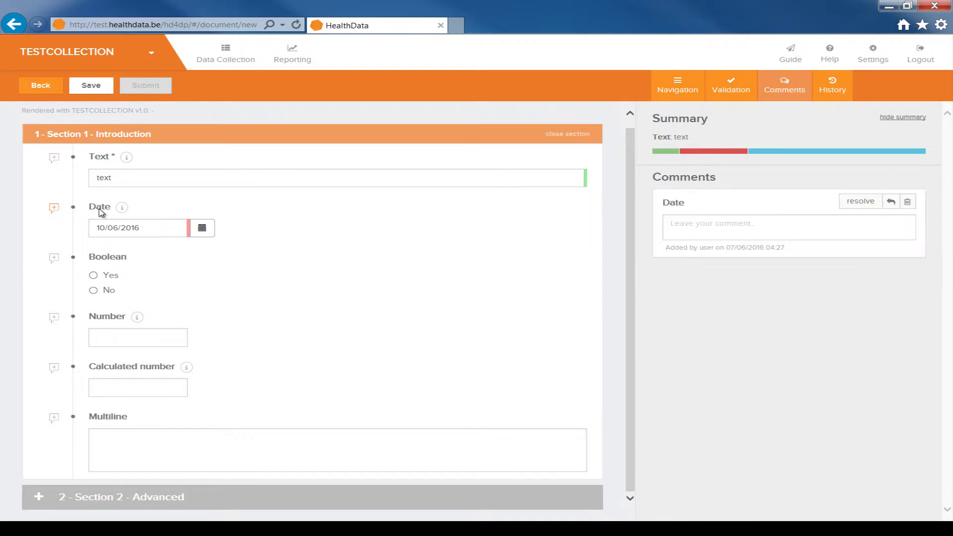
click(726, 225)
text(comment)
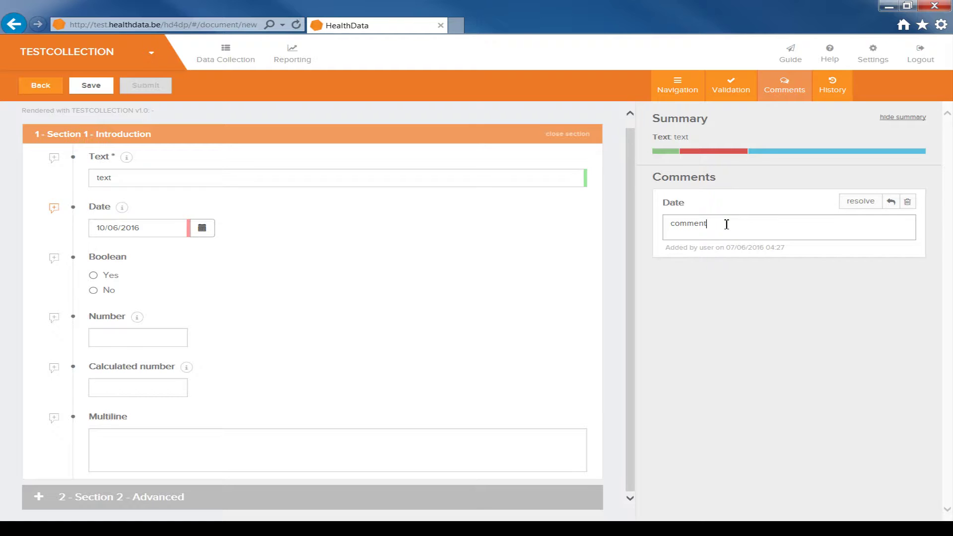
click(772, 100)
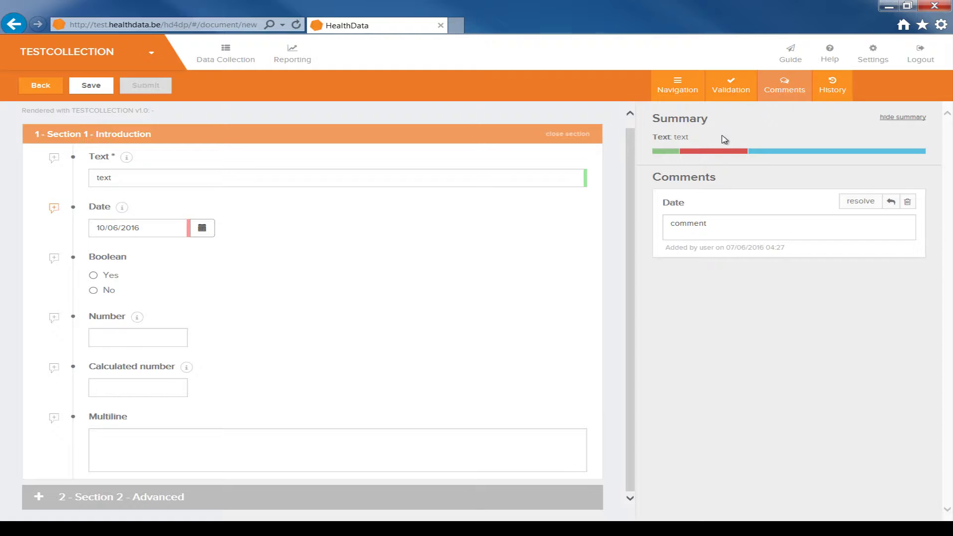
mouse_move(723, 156)
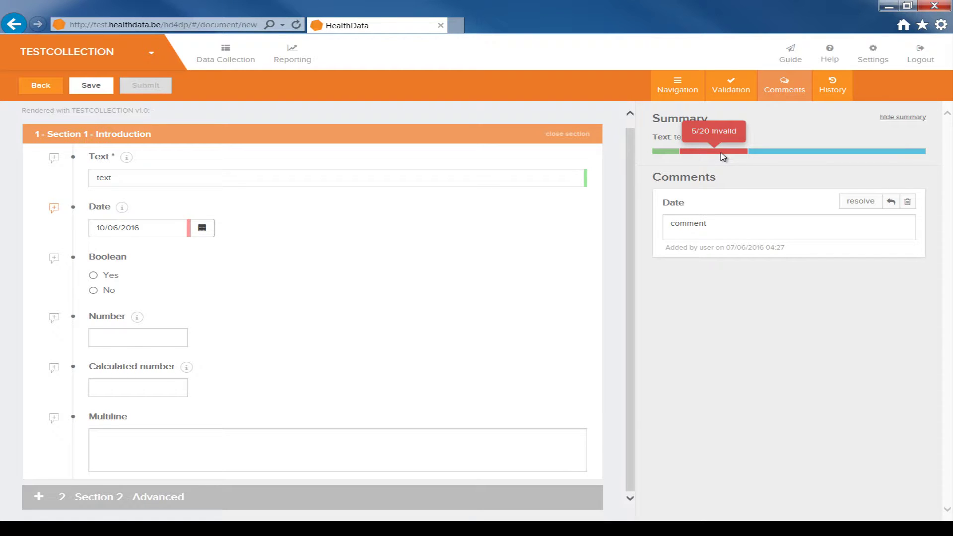
Step: Change the Date to 08/05/2016 and jump to the missing Name field from the validation list
click(738, 91)
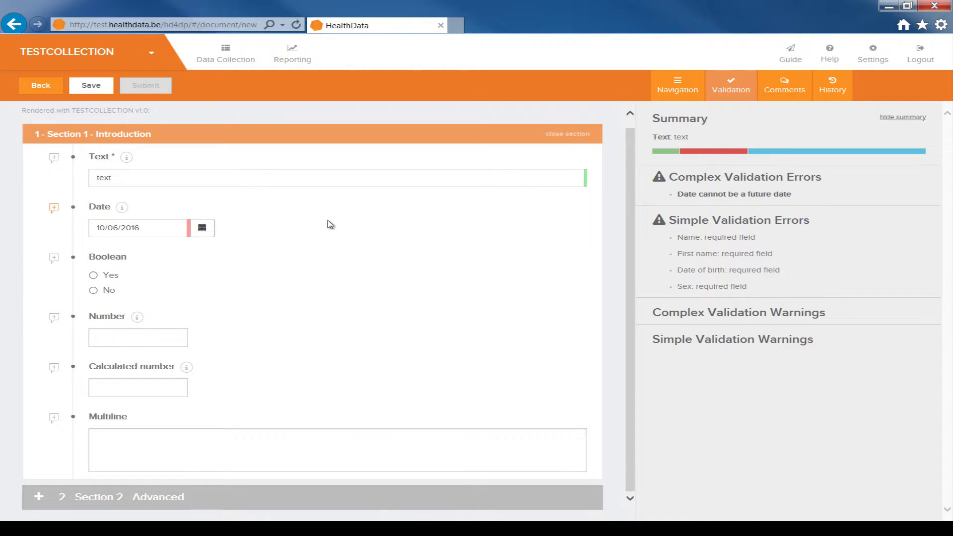
click(199, 228)
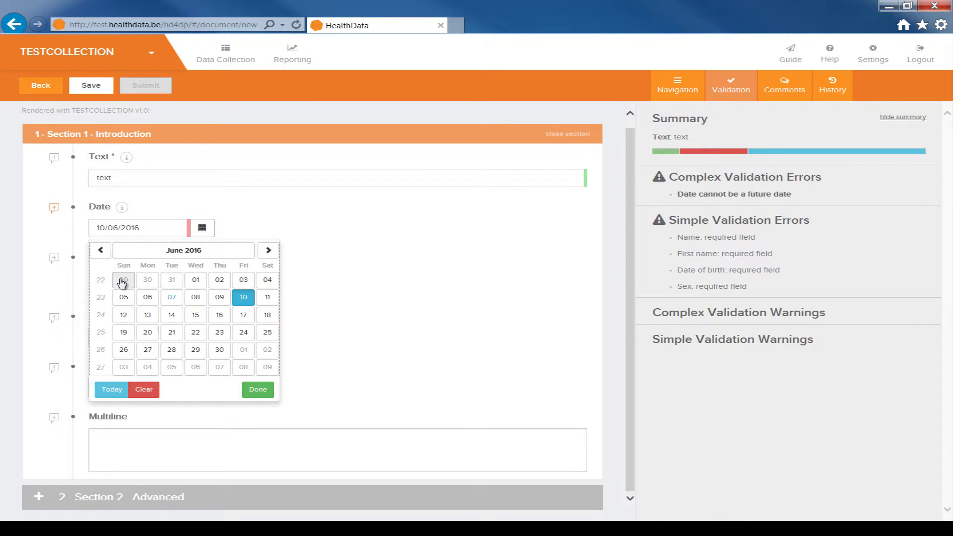
click(100, 249)
click(124, 297)
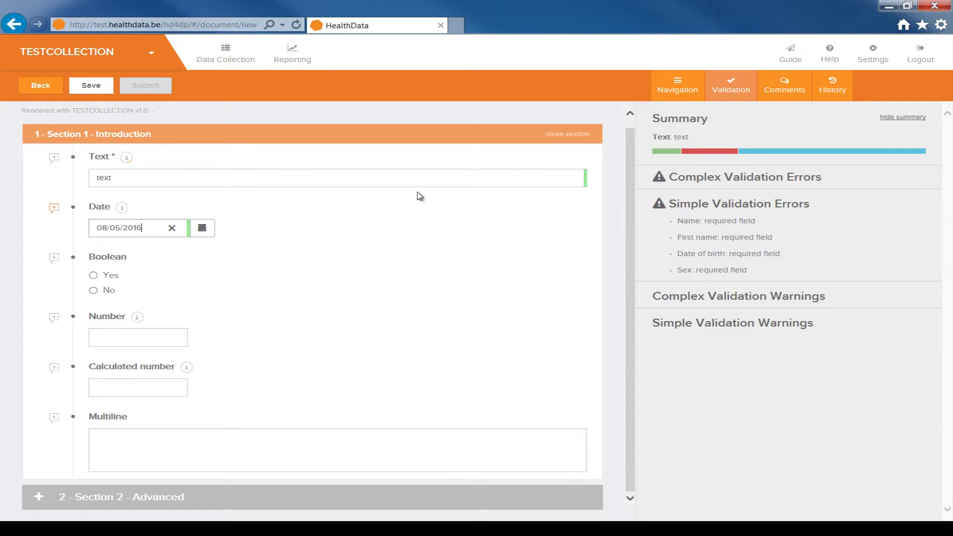
click(700, 224)
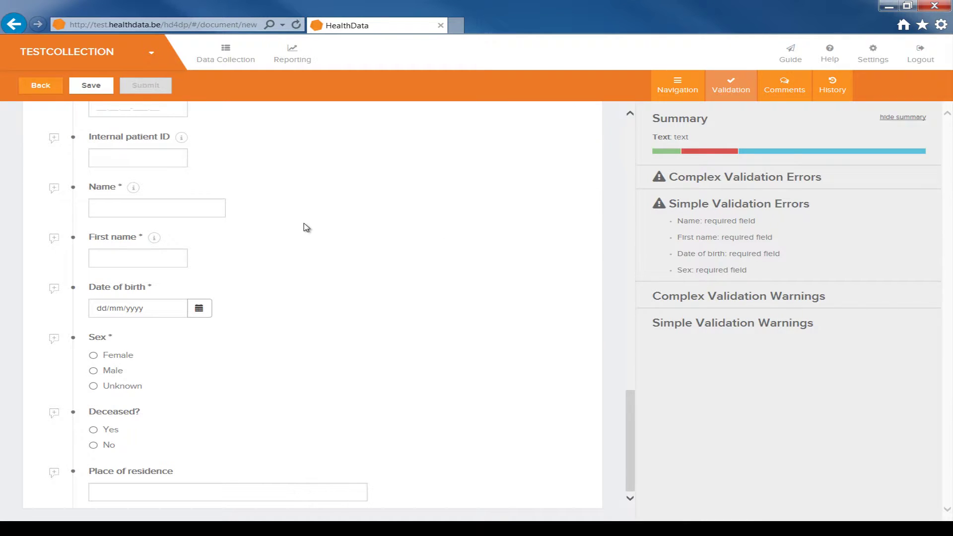
Step: Enter the patient's SSIN as Patient ID and submit the registration
scroll(307, 227, up, 1)
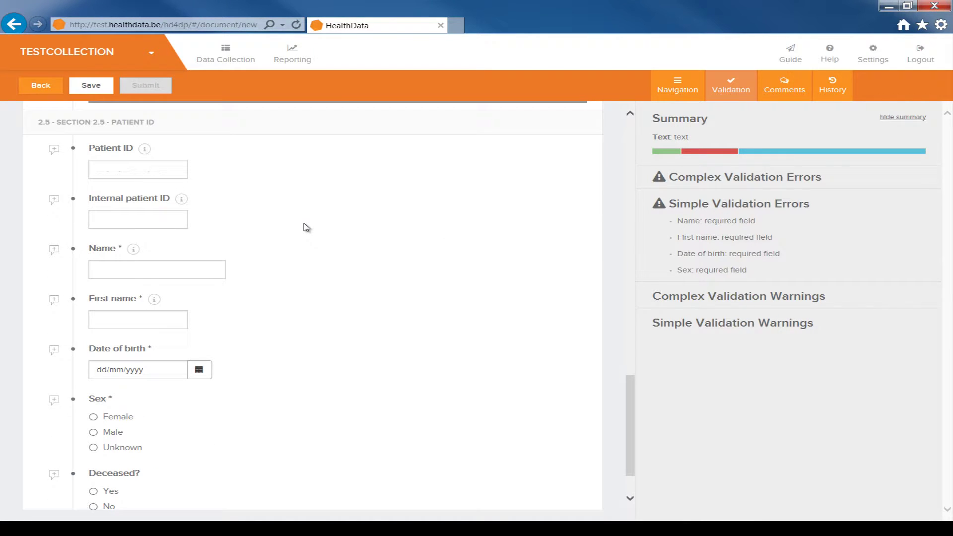
click(95, 170)
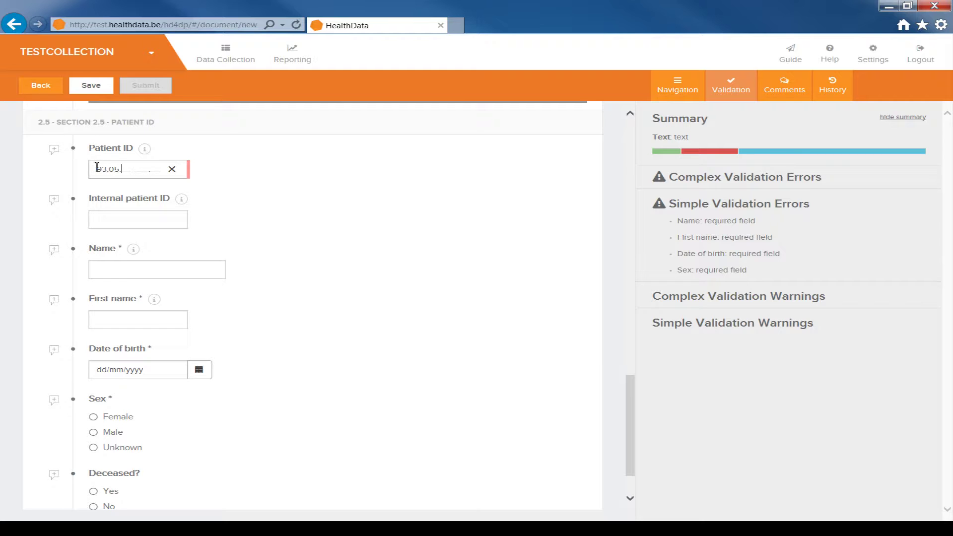
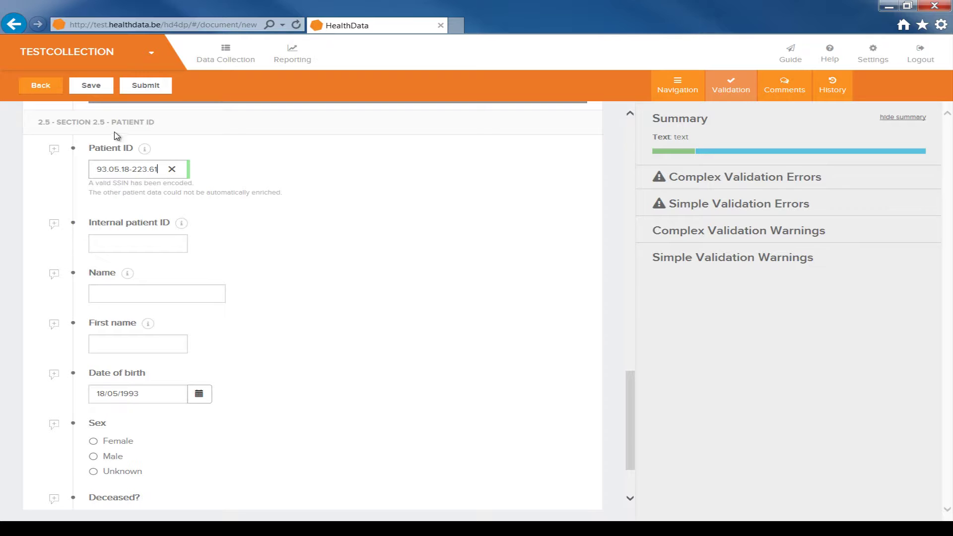
click(146, 85)
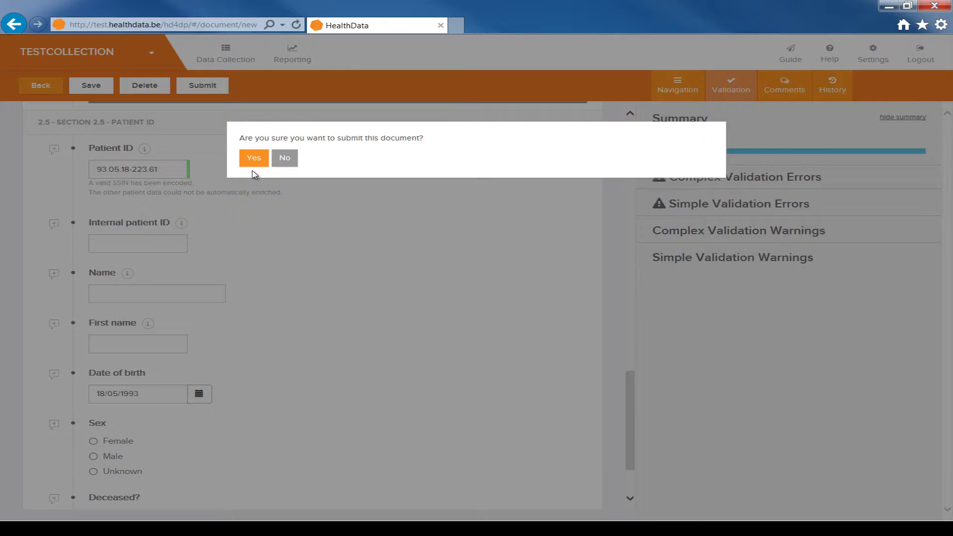
Step: Decline submitting, save the registration unsubmitted, and go back to the Data Collection list
click(286, 160)
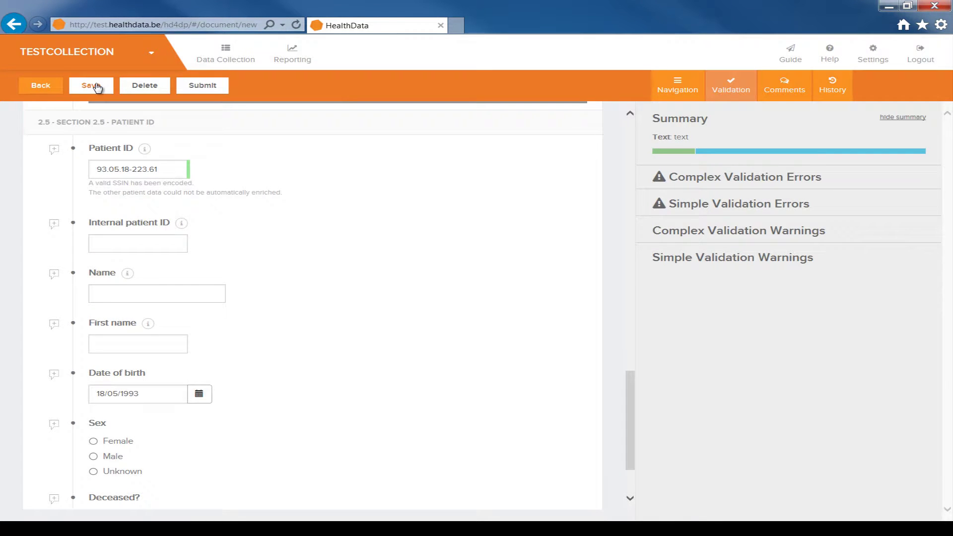
click(97, 86)
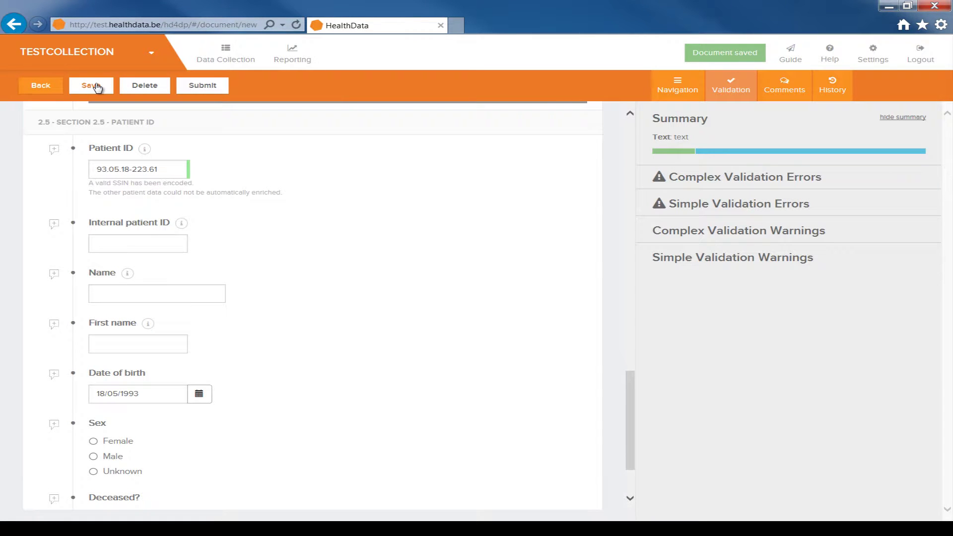
click(222, 62)
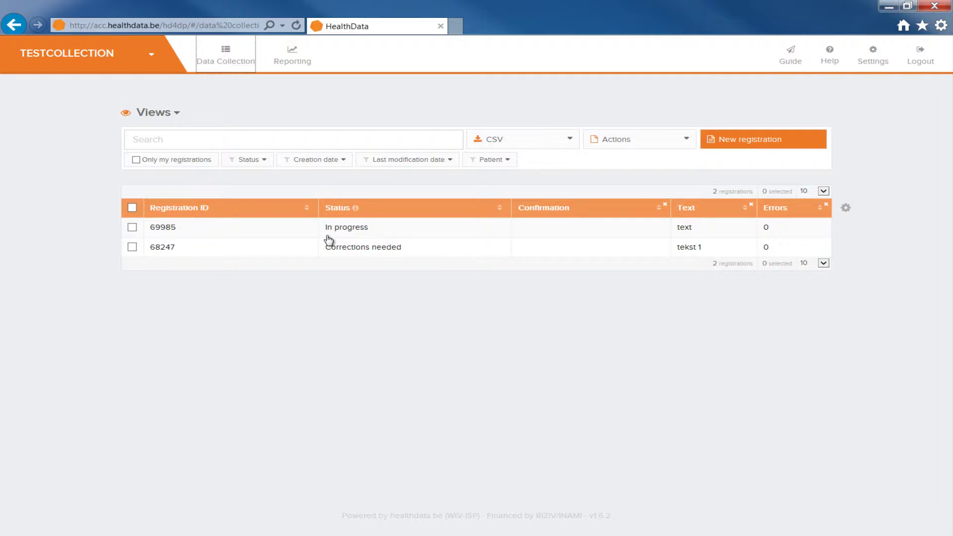
click(355, 208)
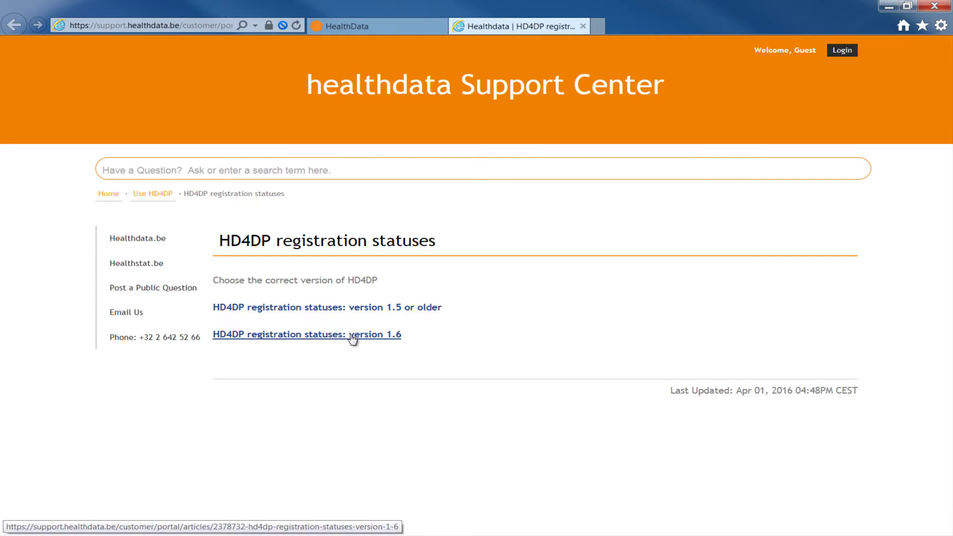
click(353, 334)
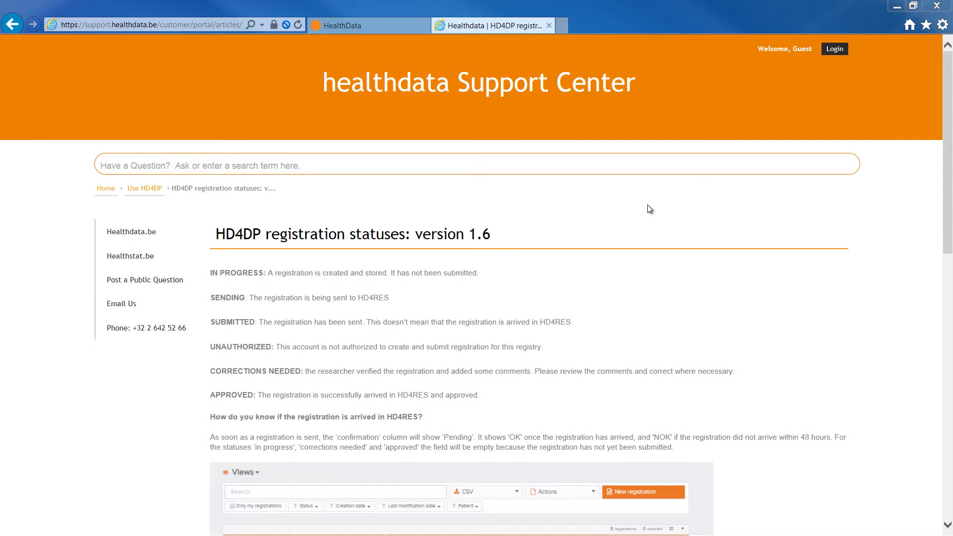
scroll(647, 205, down, 10)
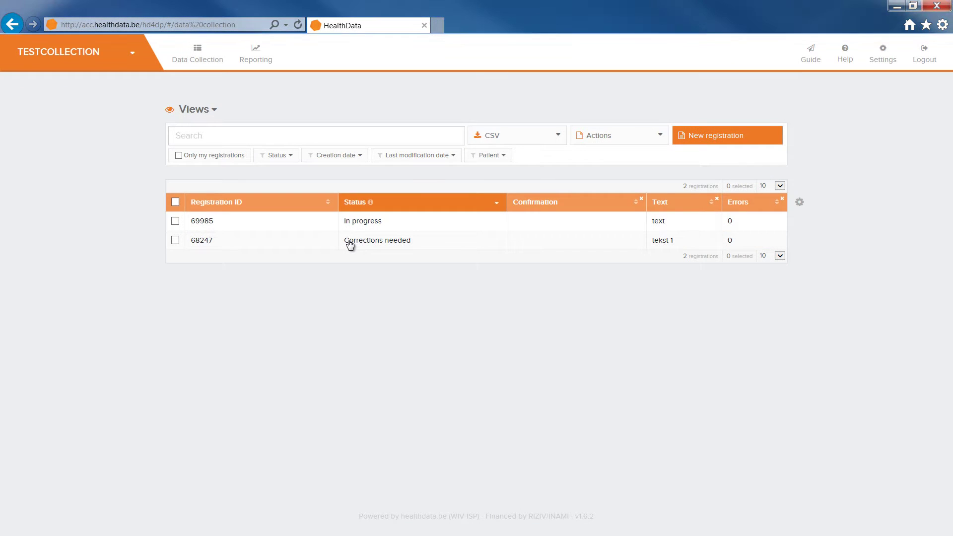
Step: Open registration 68247, unlock it for correction, and go to the commented date of birth field
click(350, 244)
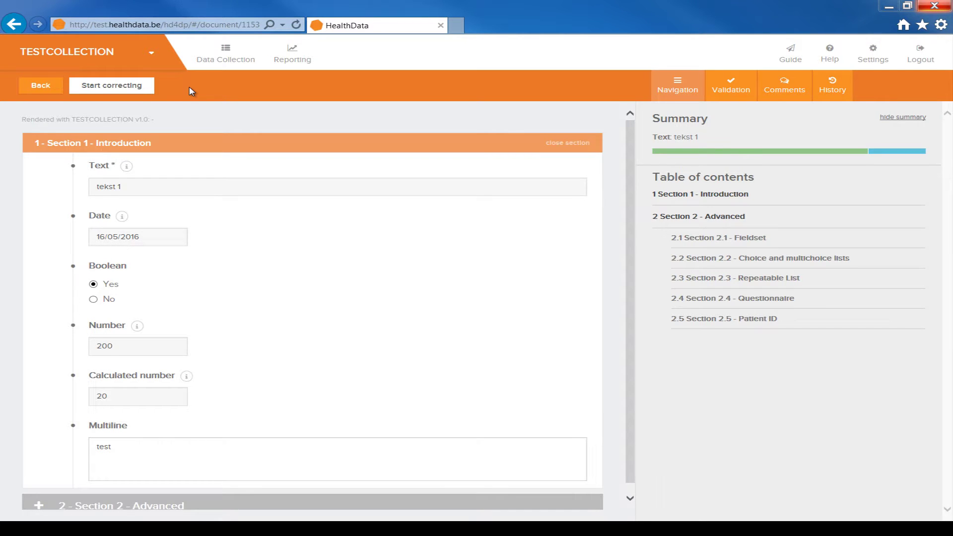
click(125, 86)
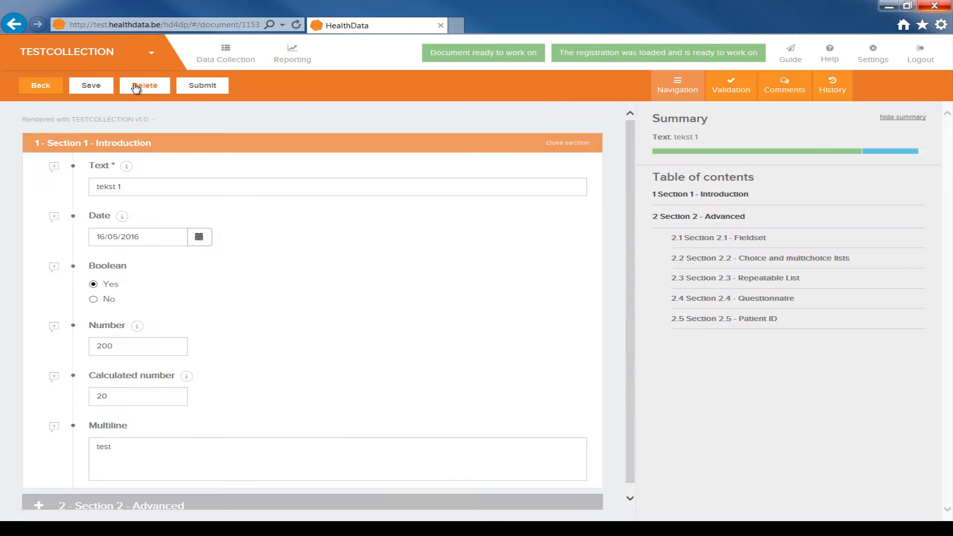
click(778, 89)
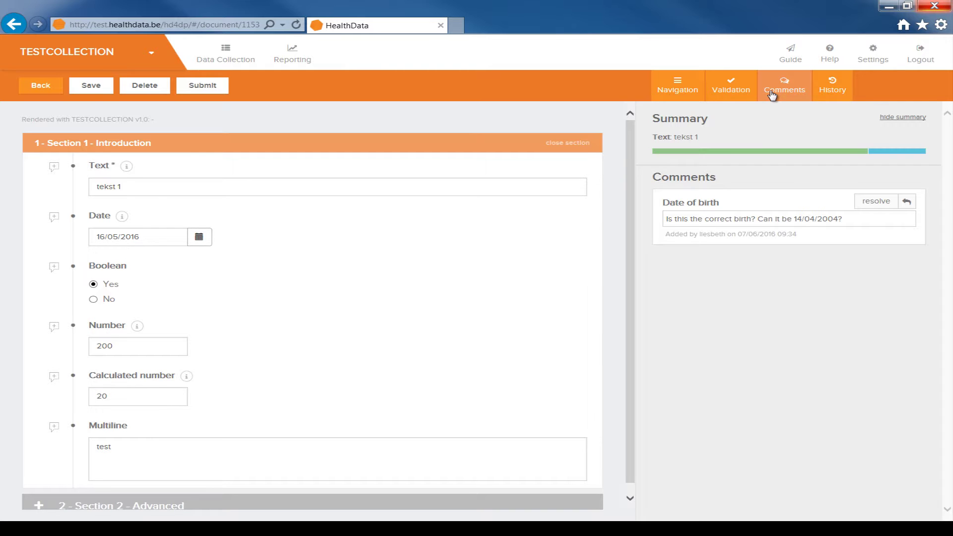
click(699, 204)
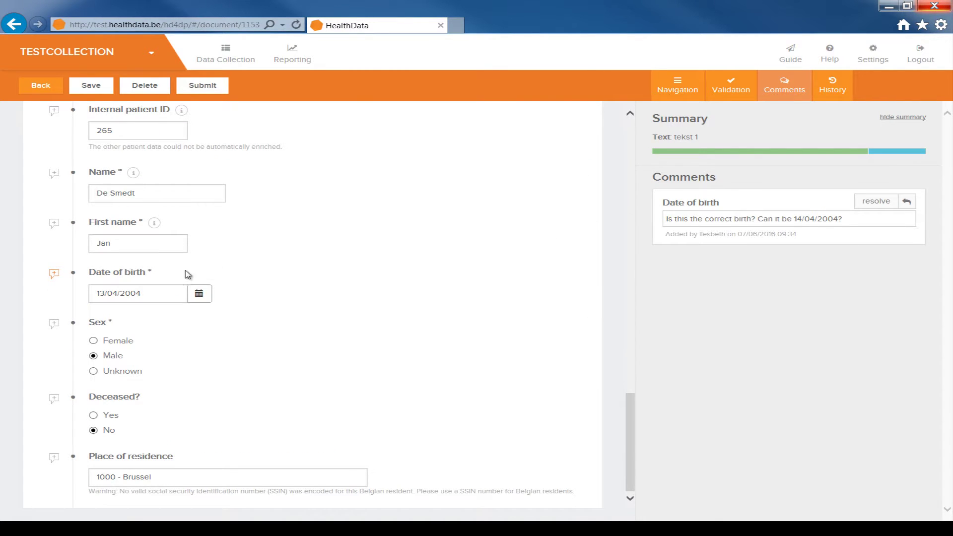
click(101, 293)
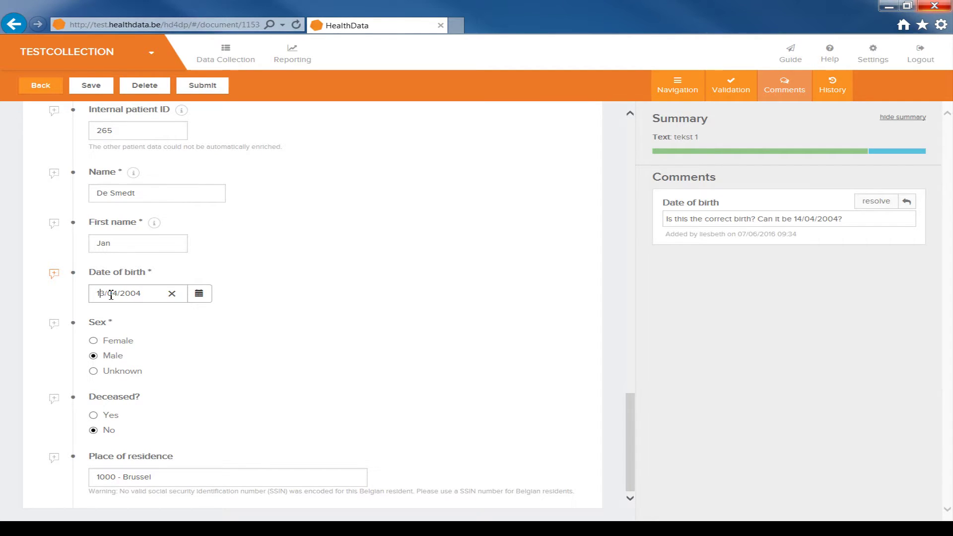
key(Delete)
text(4)
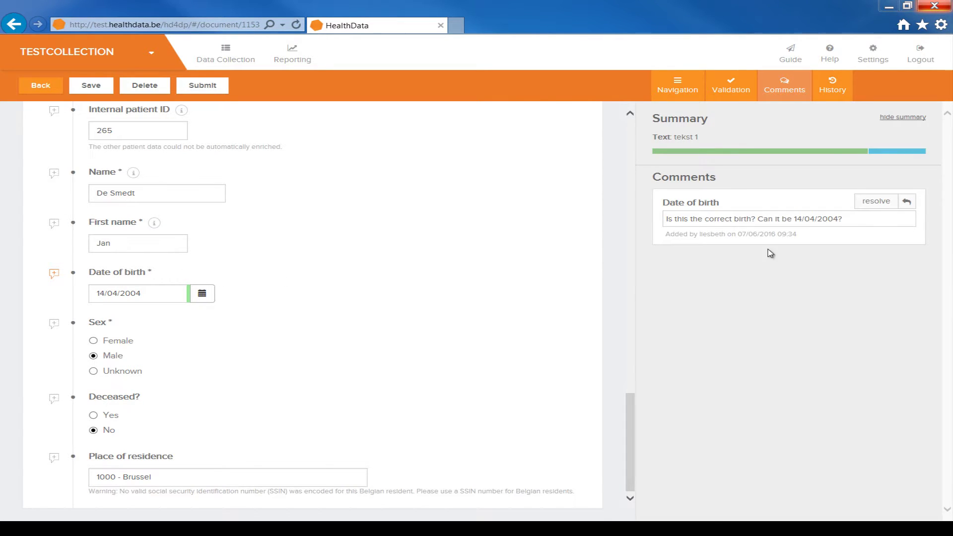
click(906, 201)
click(859, 256)
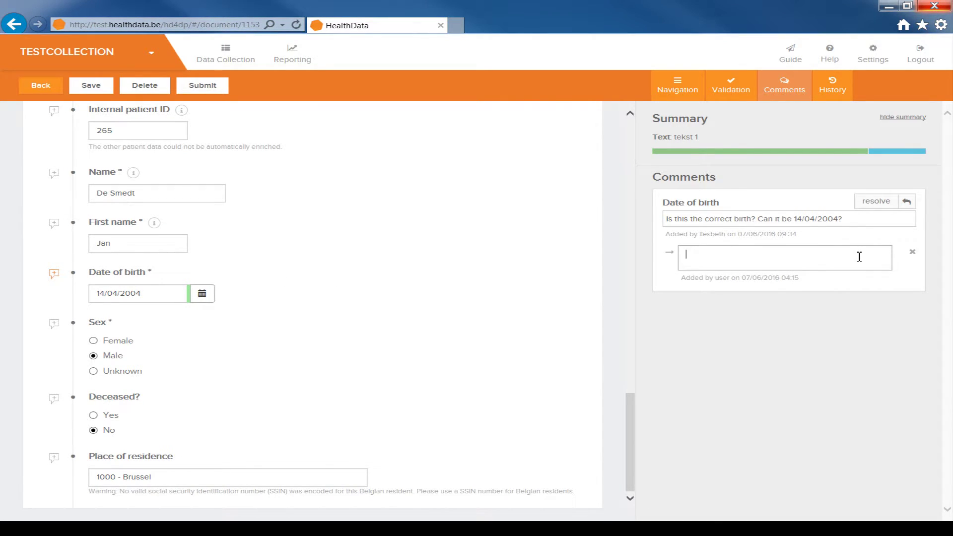
text(ok)
Step: Submit registration 68247 and confirm with Yes
click(207, 92)
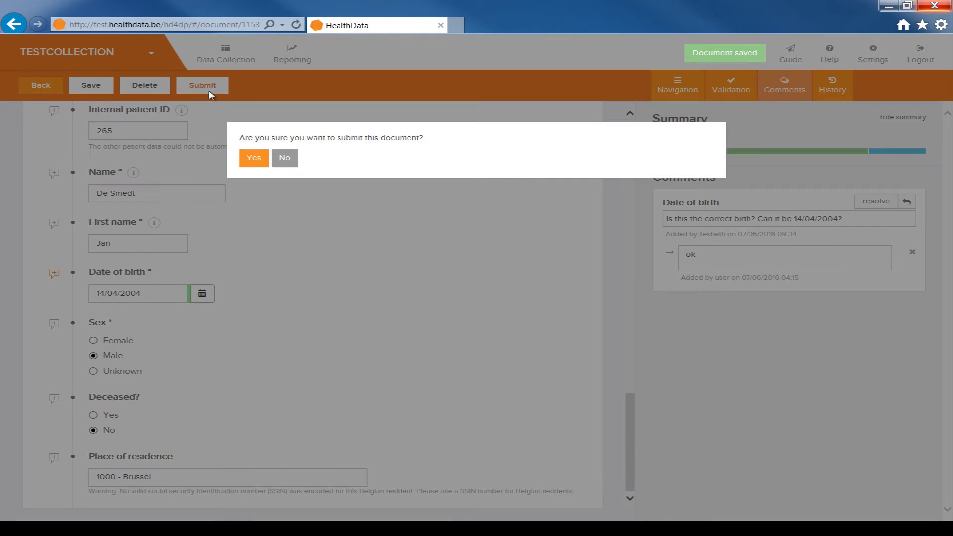
click(254, 158)
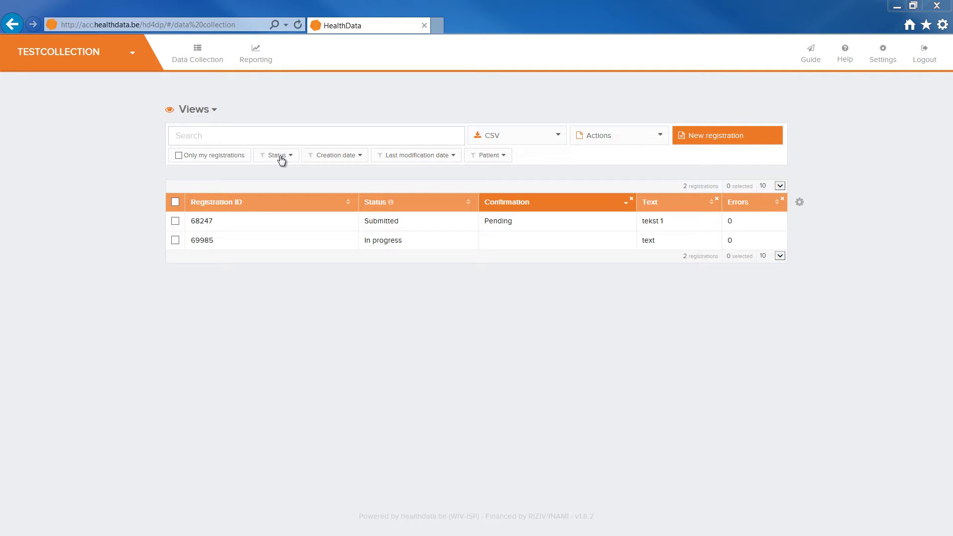
Step: Remove the Text column, then add Section 1 Text and Data quality Progress columns from the gear menu
click(716, 201)
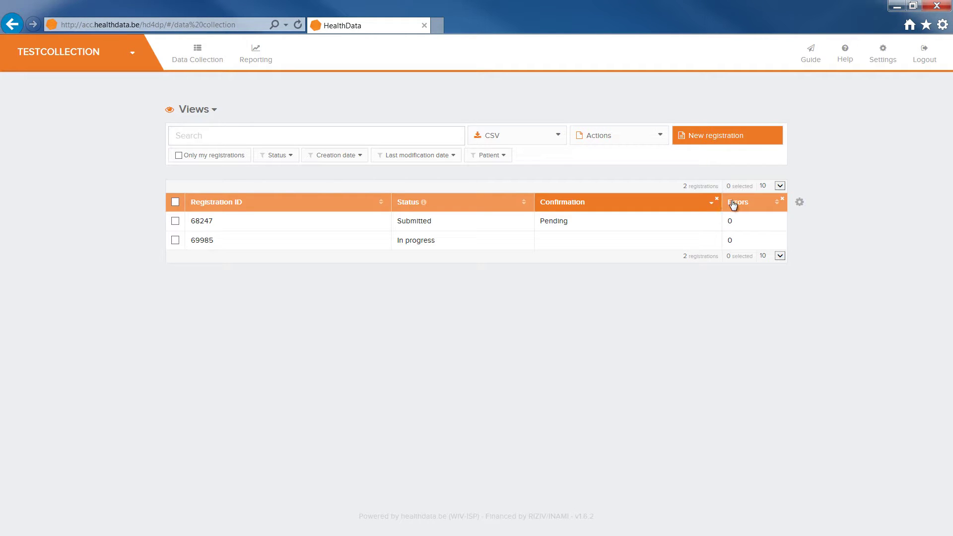
click(798, 203)
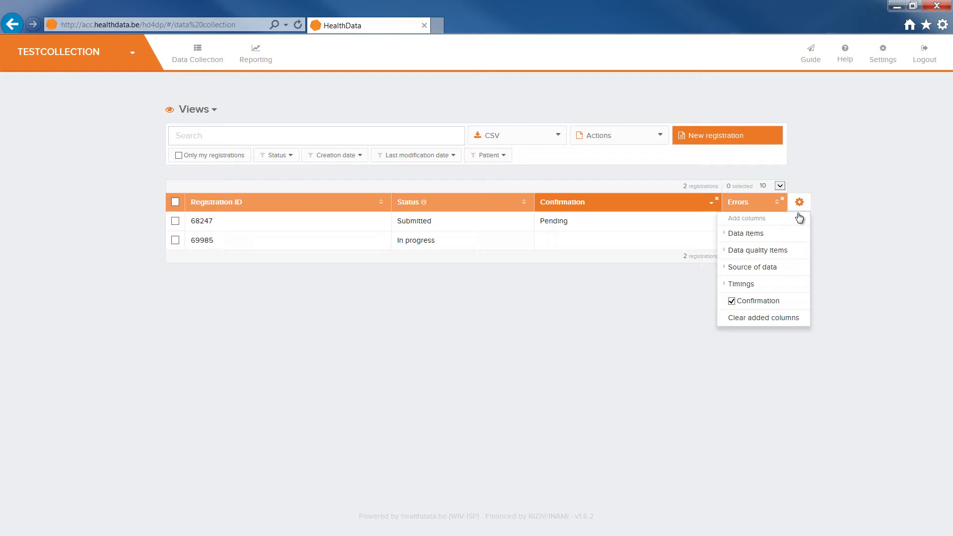
mouse_move(796, 235)
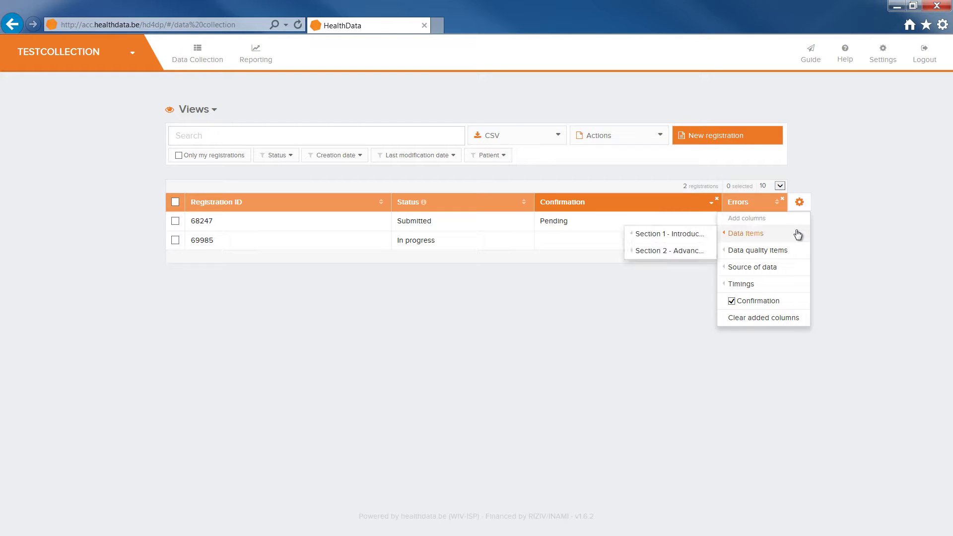
mouse_move(673, 236)
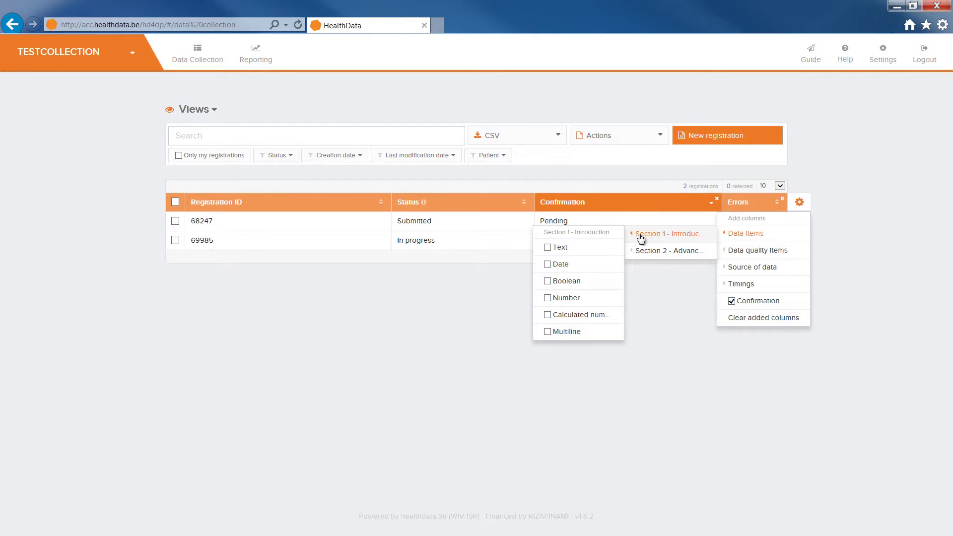
click(621, 244)
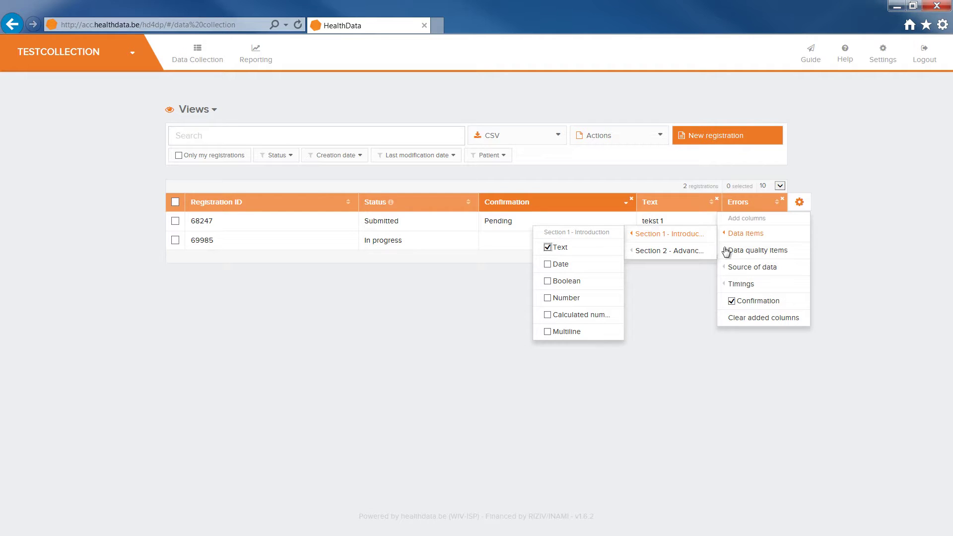
mouse_move(730, 252)
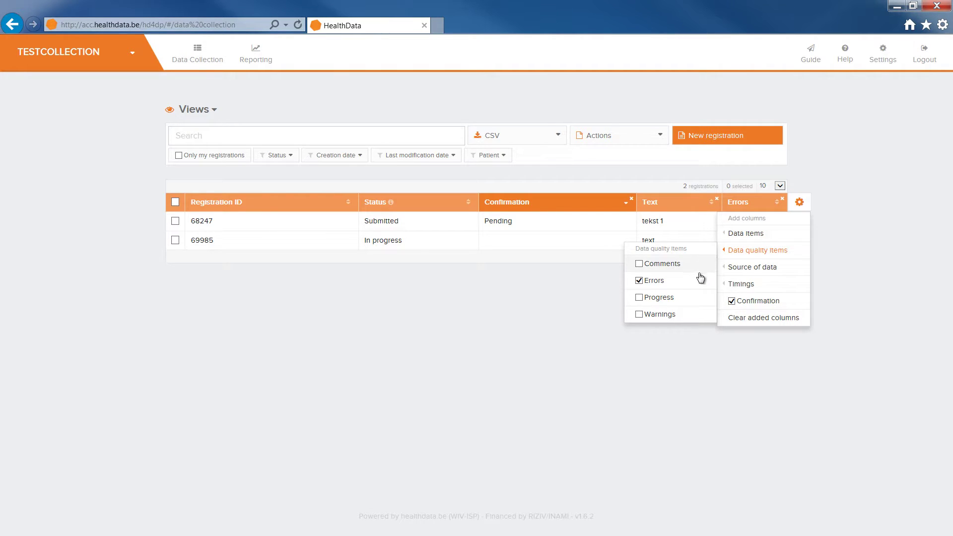
click(699, 296)
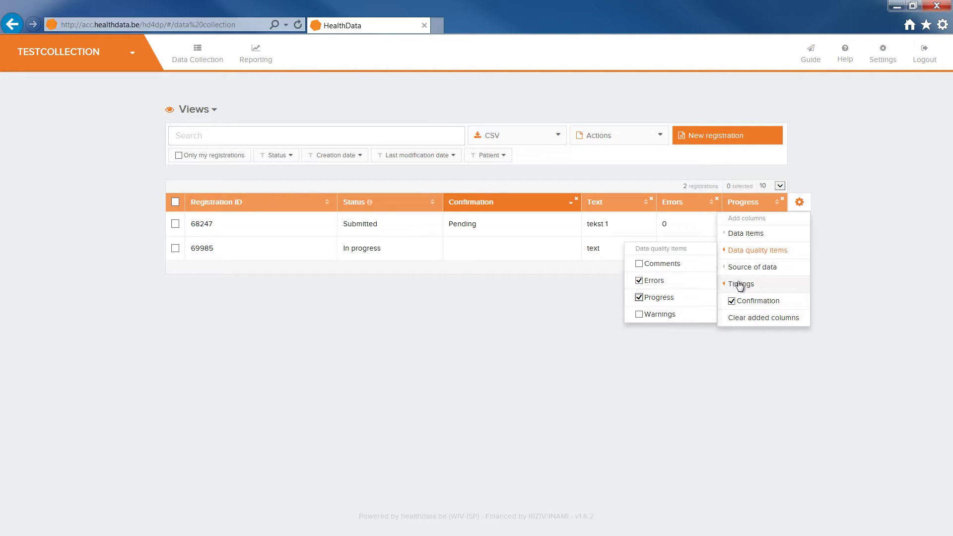
mouse_move(753, 273)
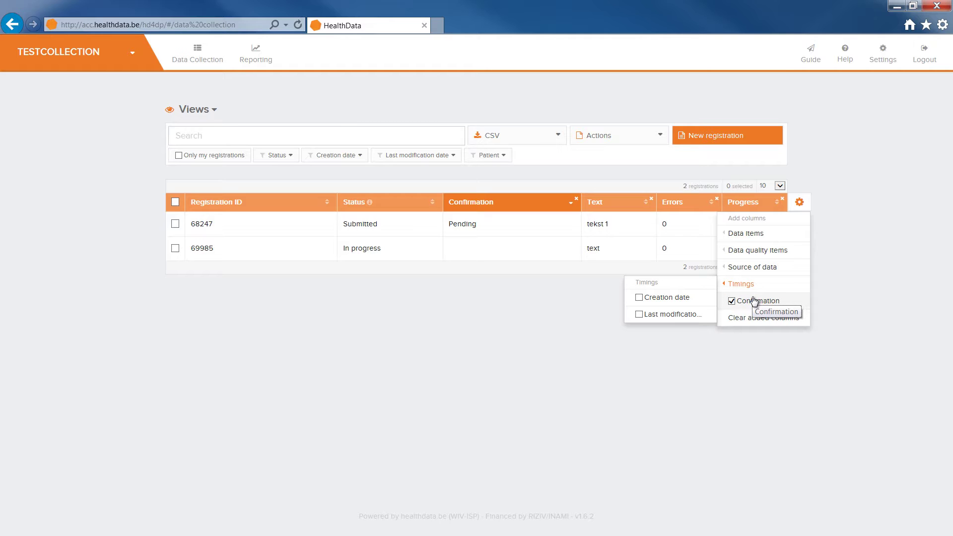
Step: Toggle the Confirmation column off and back on, then close the column list to show progress bars
click(752, 301)
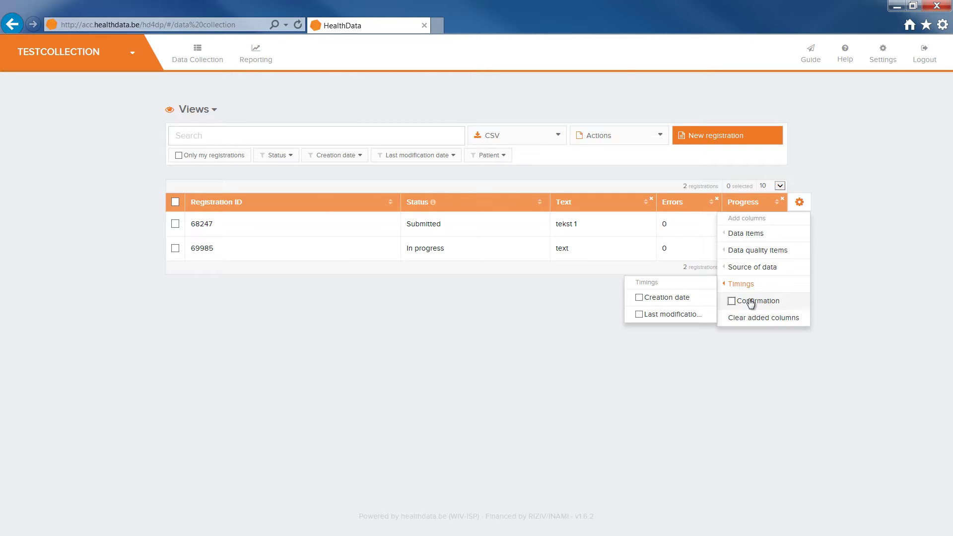
click(751, 303)
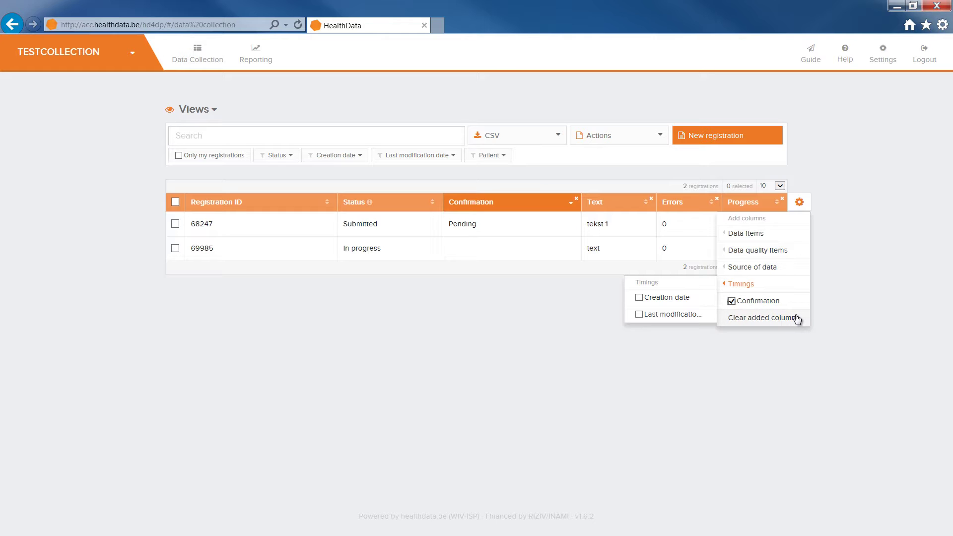
click(797, 318)
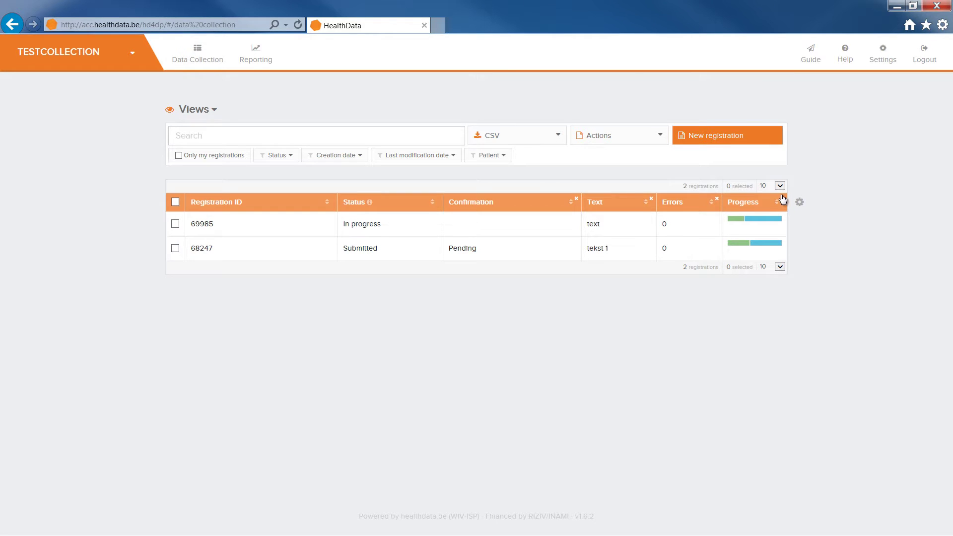
click(780, 267)
click(751, 288)
click(285, 156)
click(287, 170)
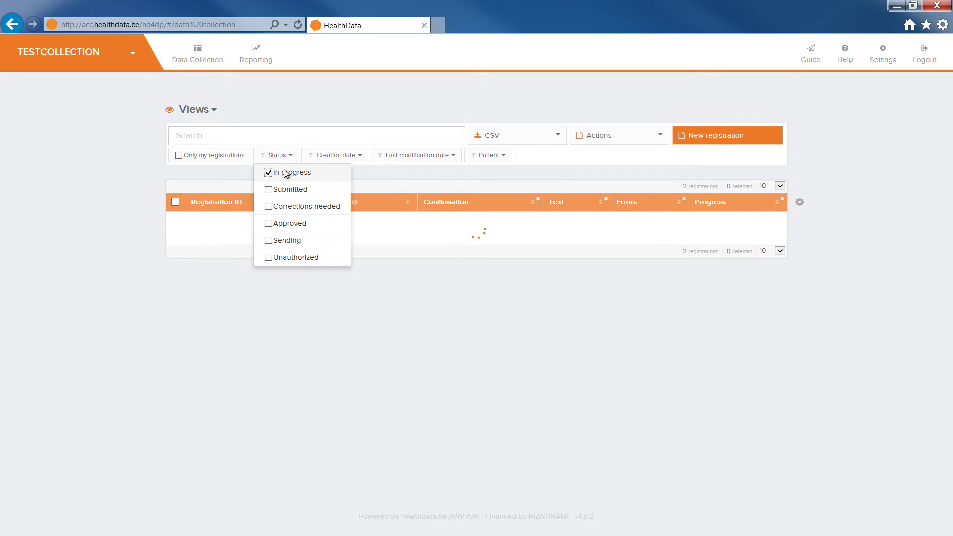
click(269, 140)
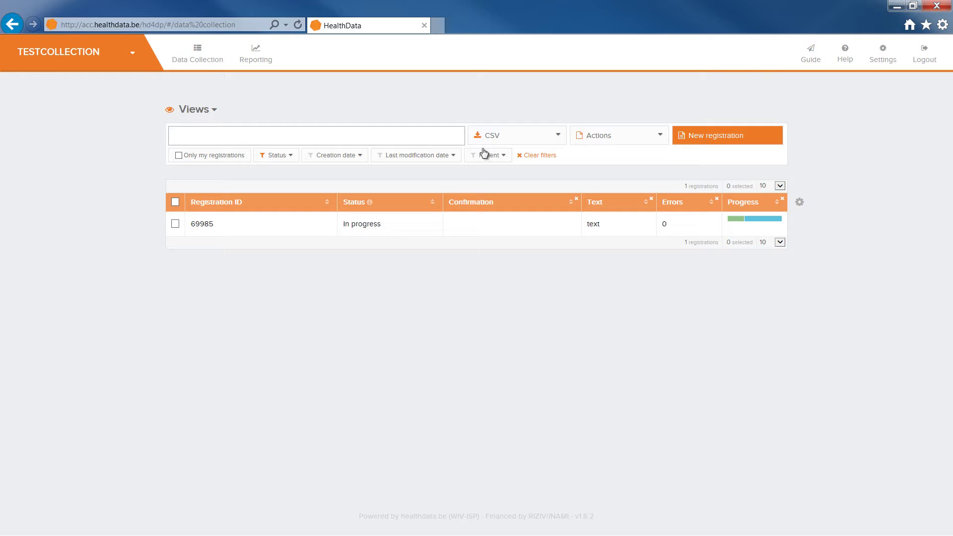
click(536, 157)
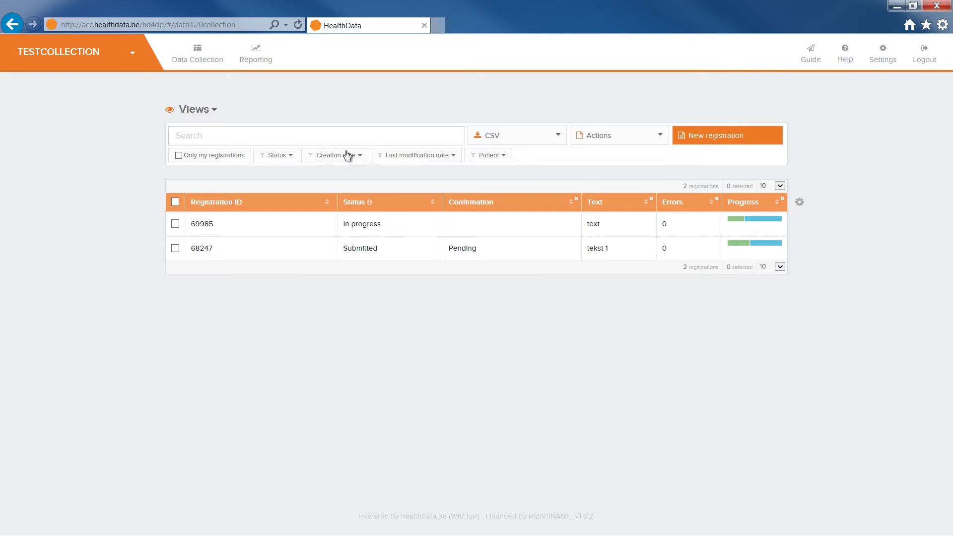
Step: Use Views > Save view as... to save the current layout under the name view1
click(199, 113)
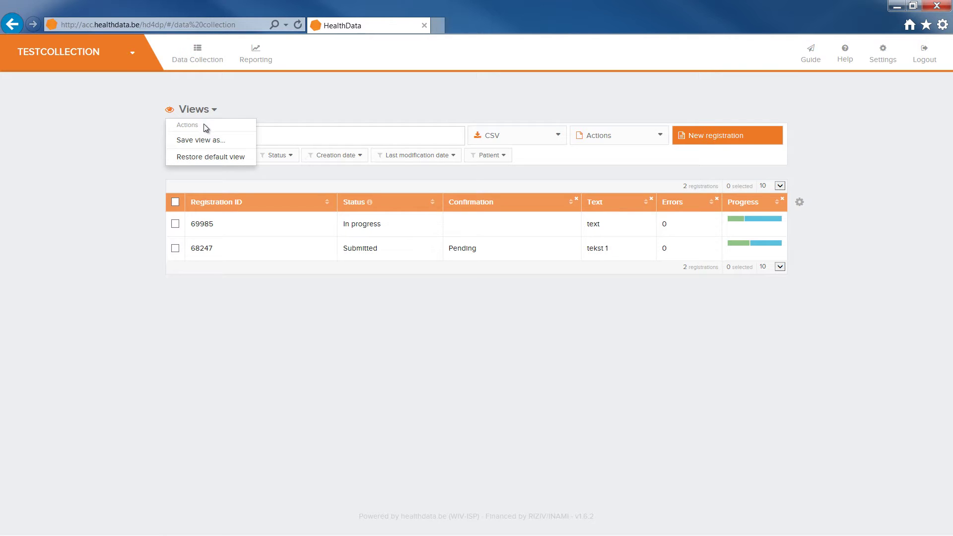
click(244, 143)
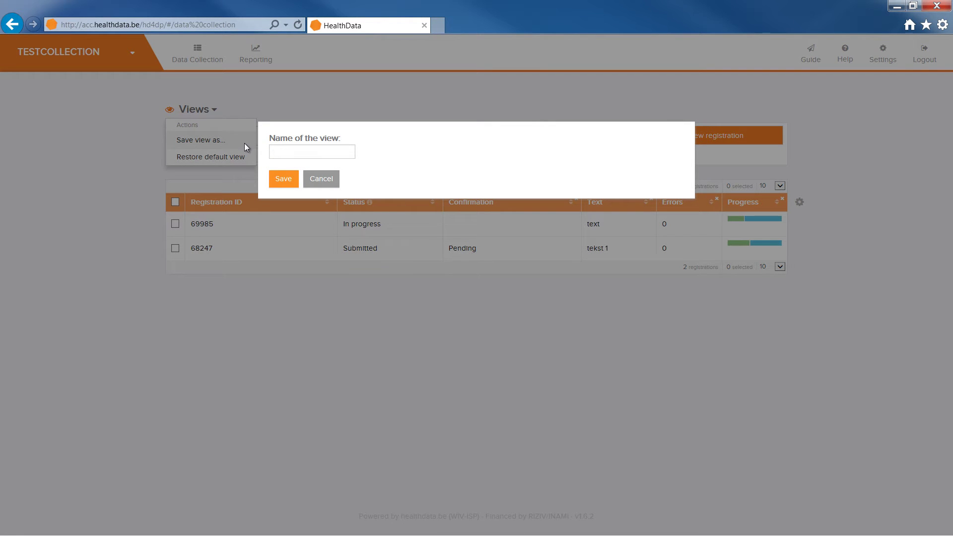
click(283, 147)
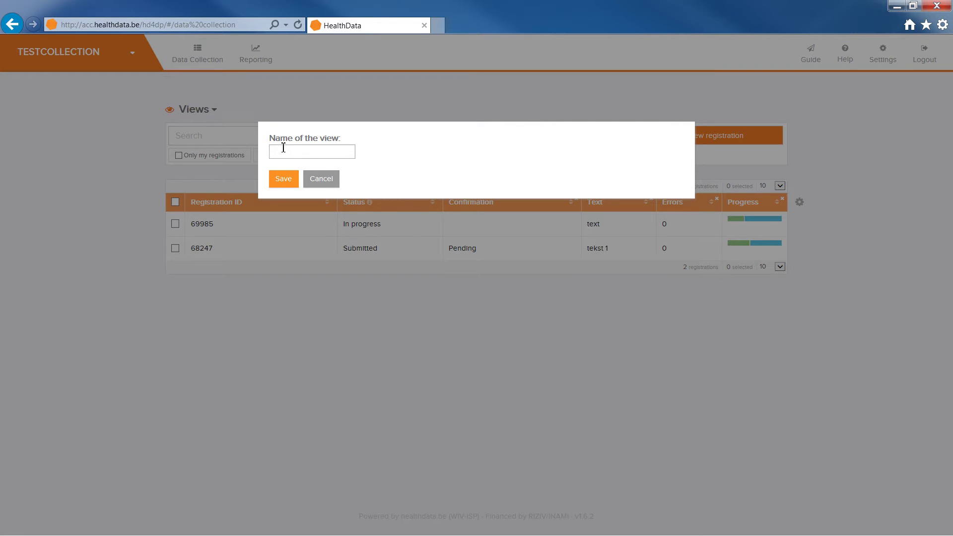
text(view1)
click(284, 178)
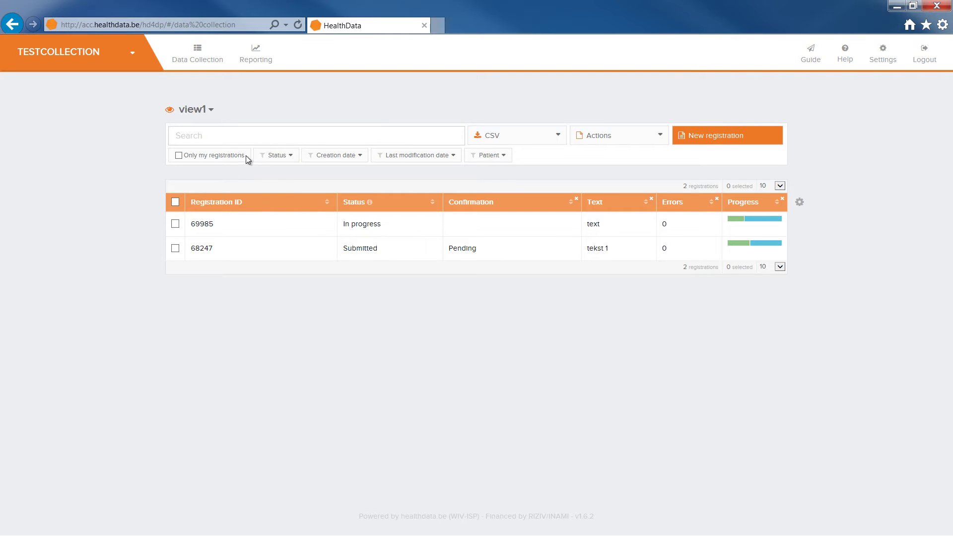
click(202, 114)
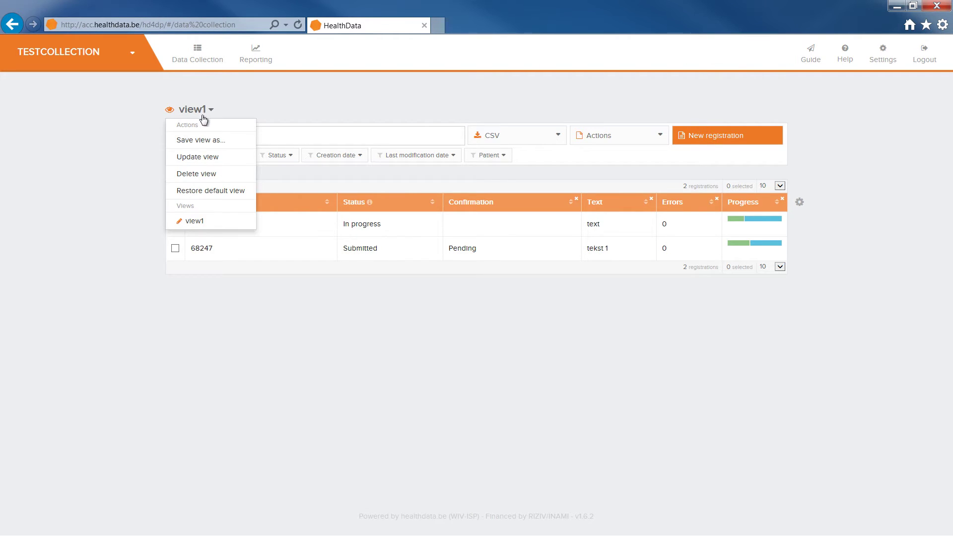
click(207, 193)
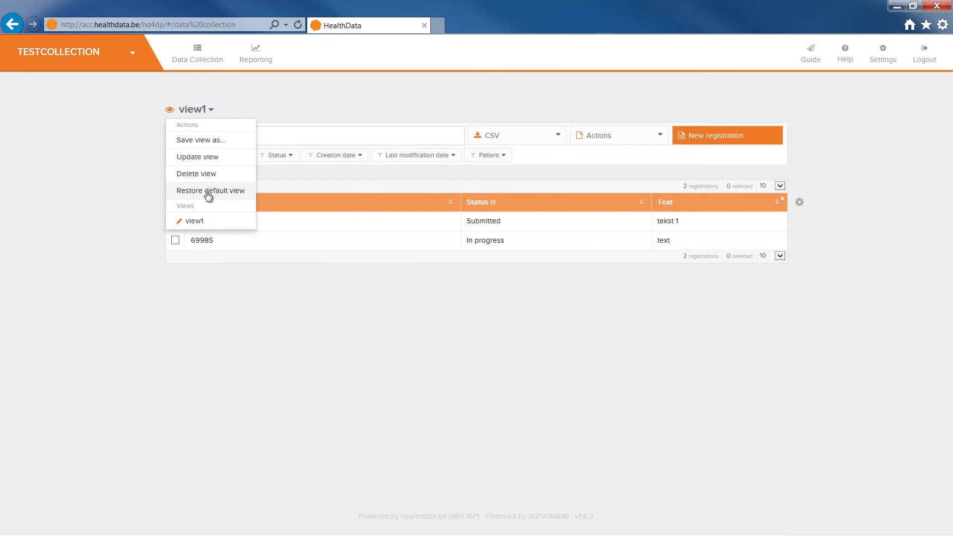
click(286, 175)
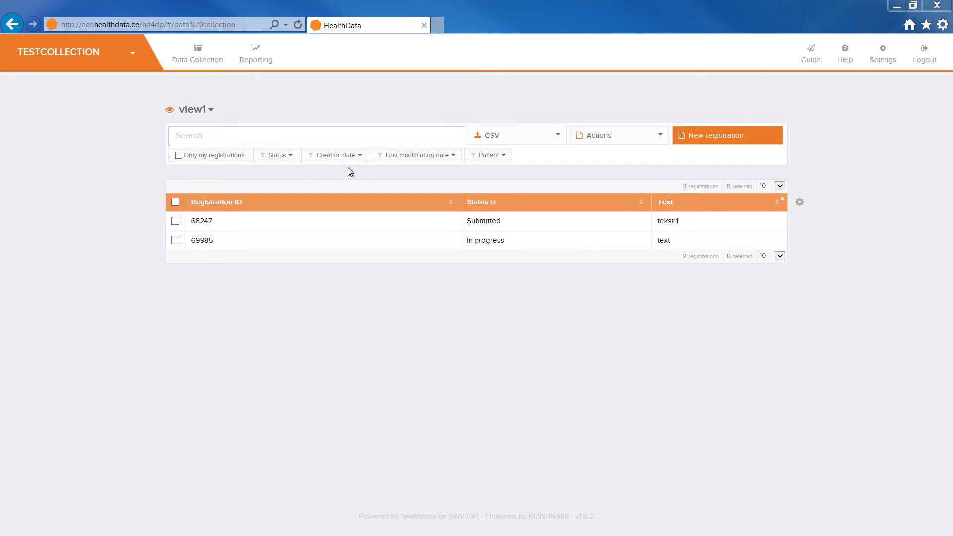
Step: Upload the TESTCOLLECTION CSV file, creating registrations 71215, 71207 and 71211
click(549, 139)
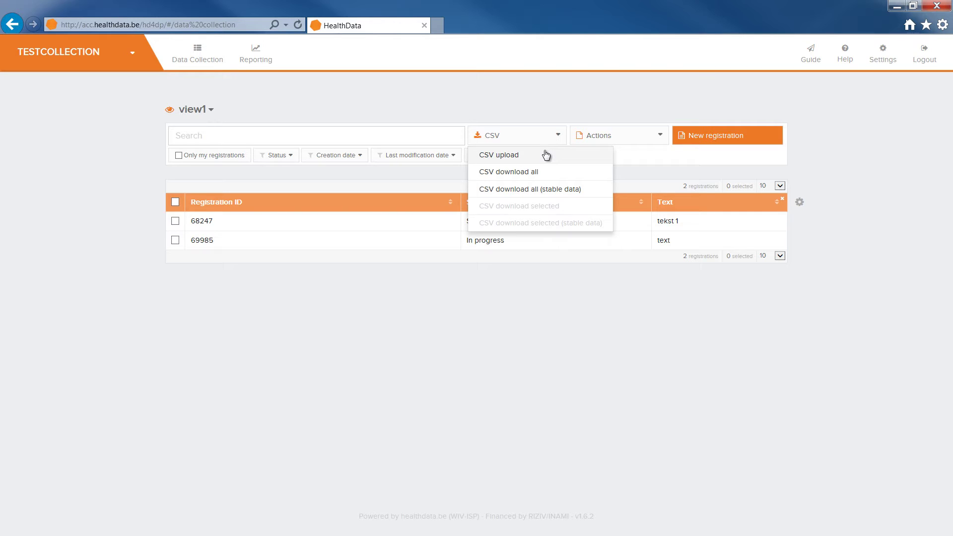
click(544, 154)
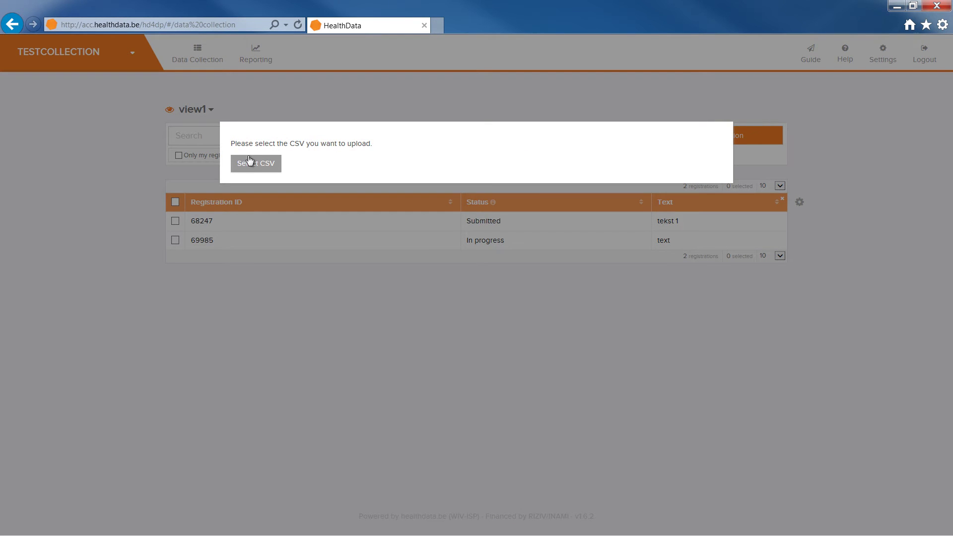
click(249, 160)
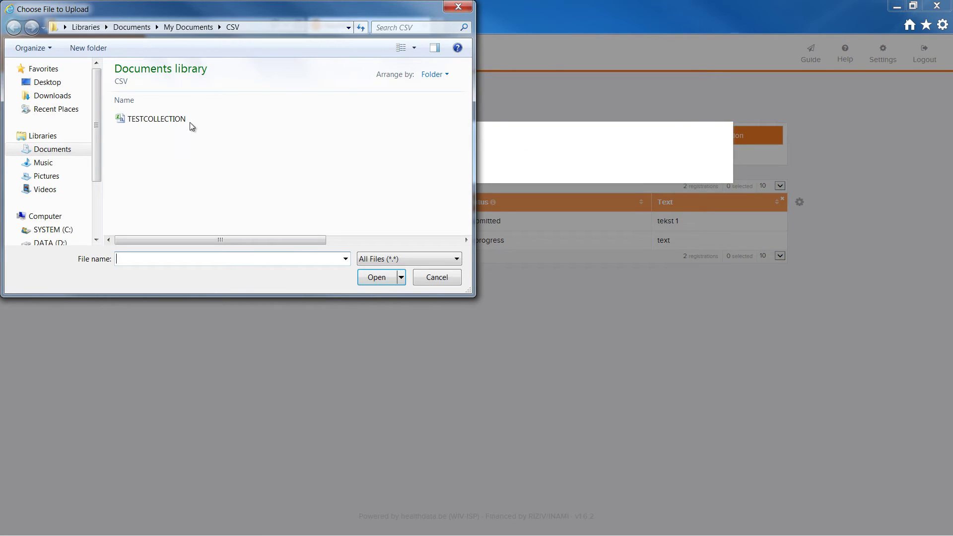
click(190, 122)
click(371, 278)
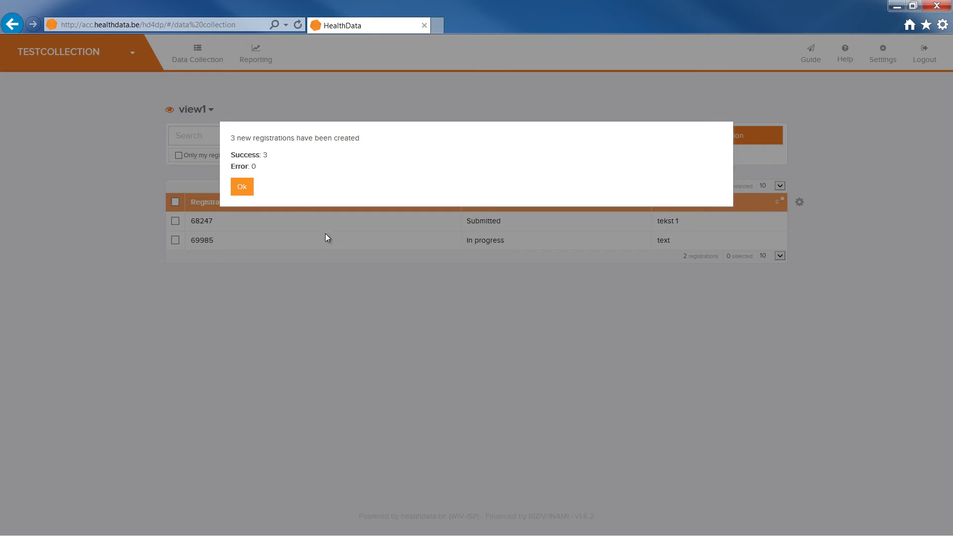
click(243, 186)
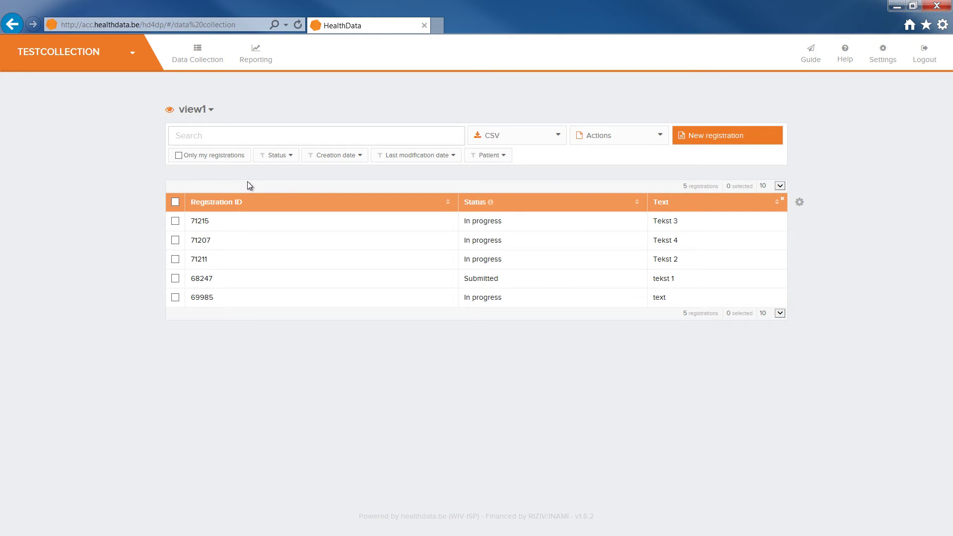
click(543, 139)
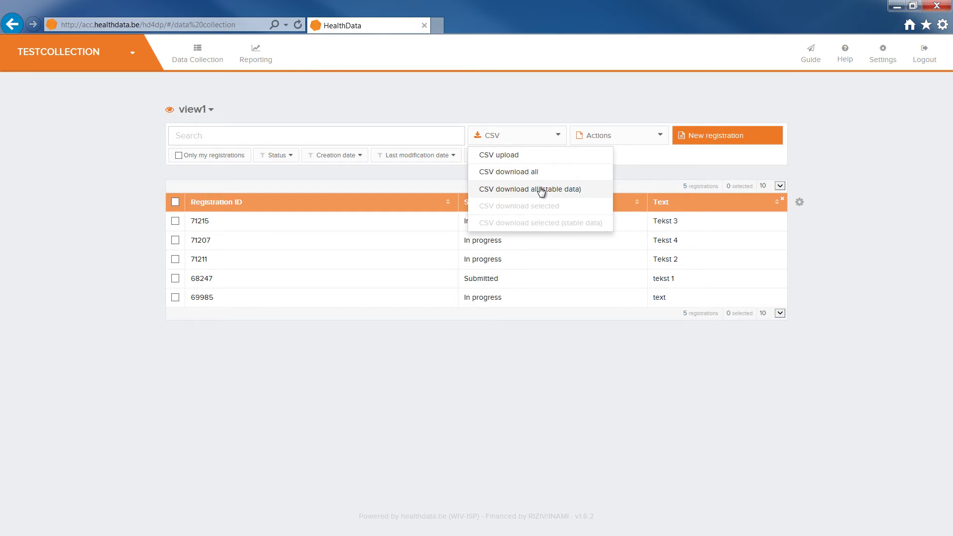
Step: Close the CSV menu and add the Data quality items Progress column to the table
click(456, 173)
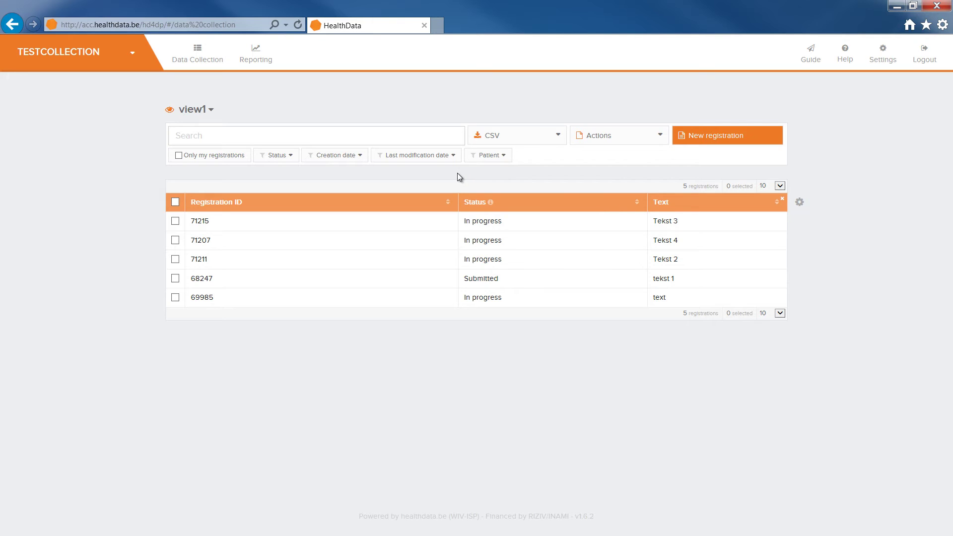
click(799, 202)
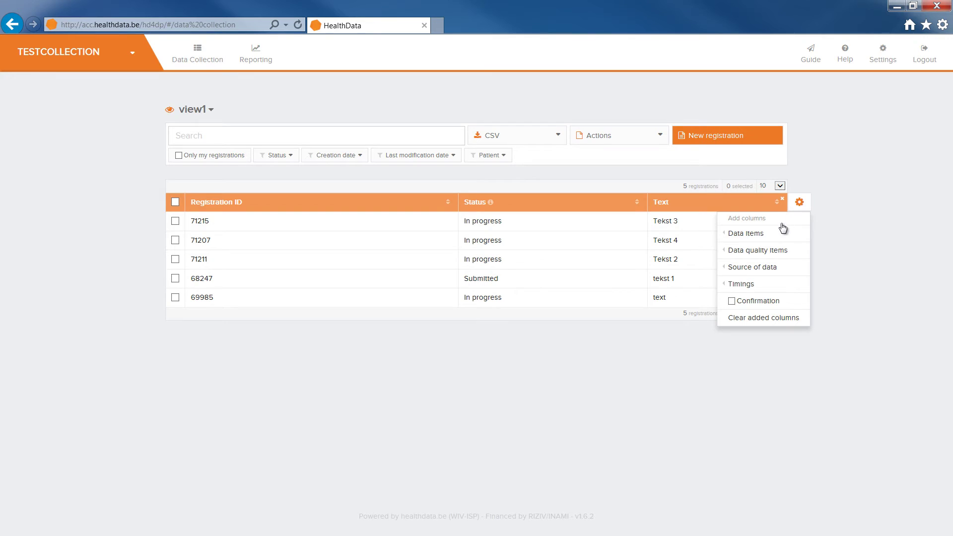
mouse_move(776, 248)
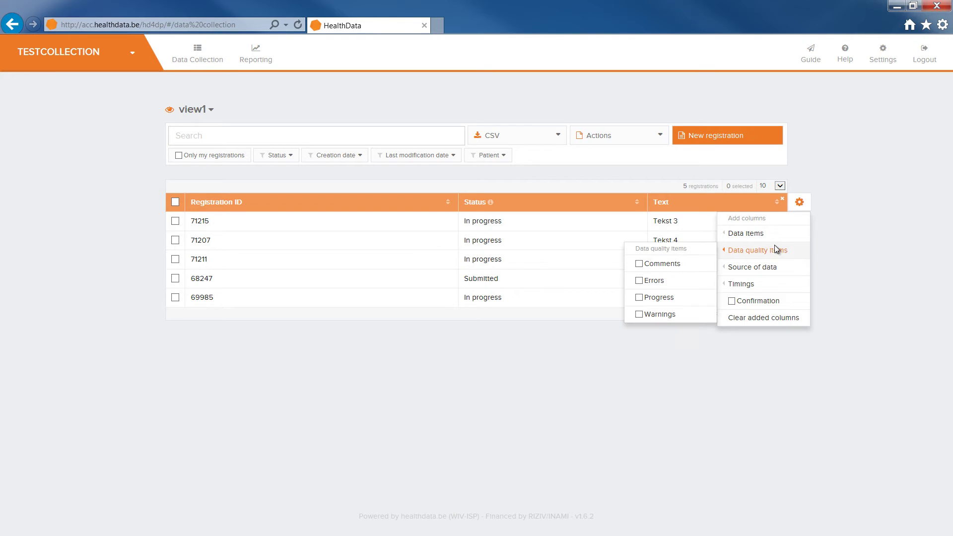
click(678, 297)
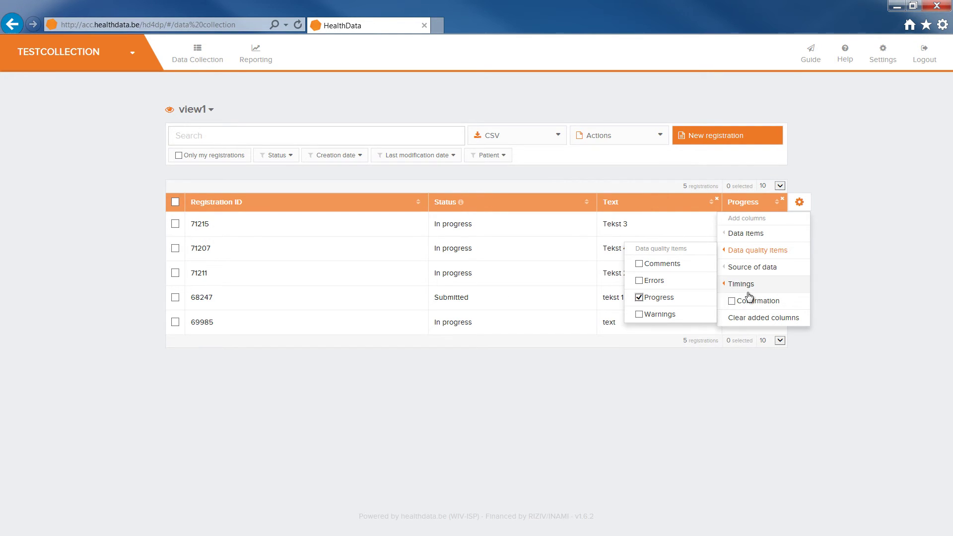
click(819, 293)
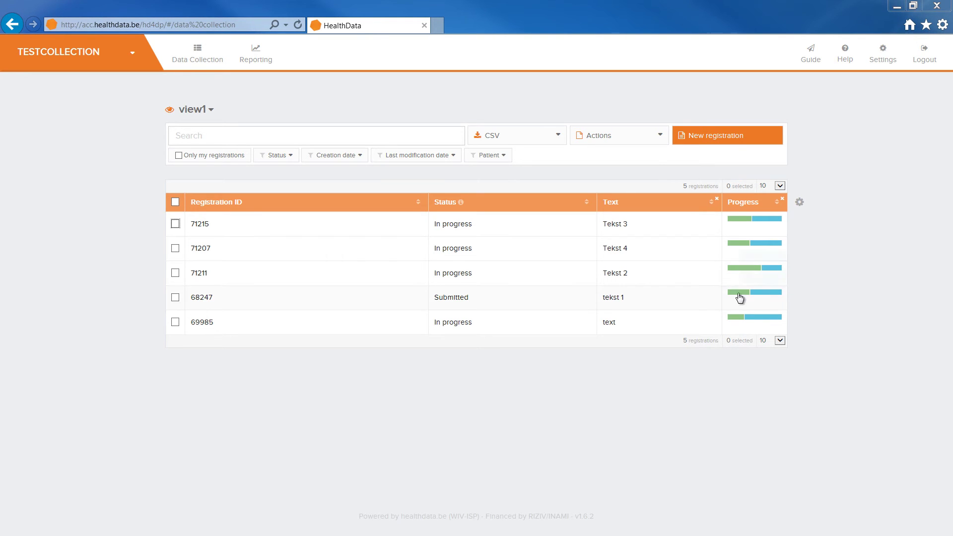
Step: Select registrations 71215 and 71207 and bring up the Actions (2) menu
click(176, 224)
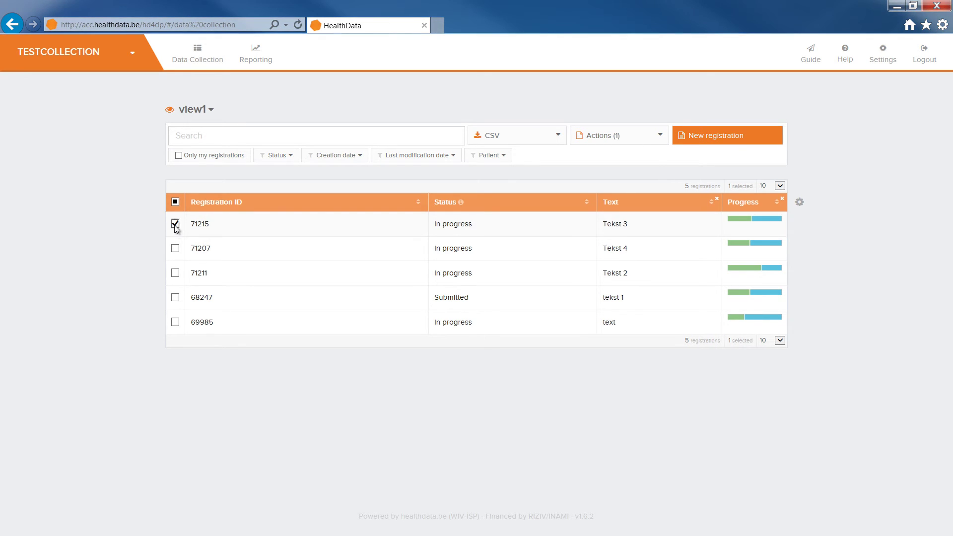
click(175, 248)
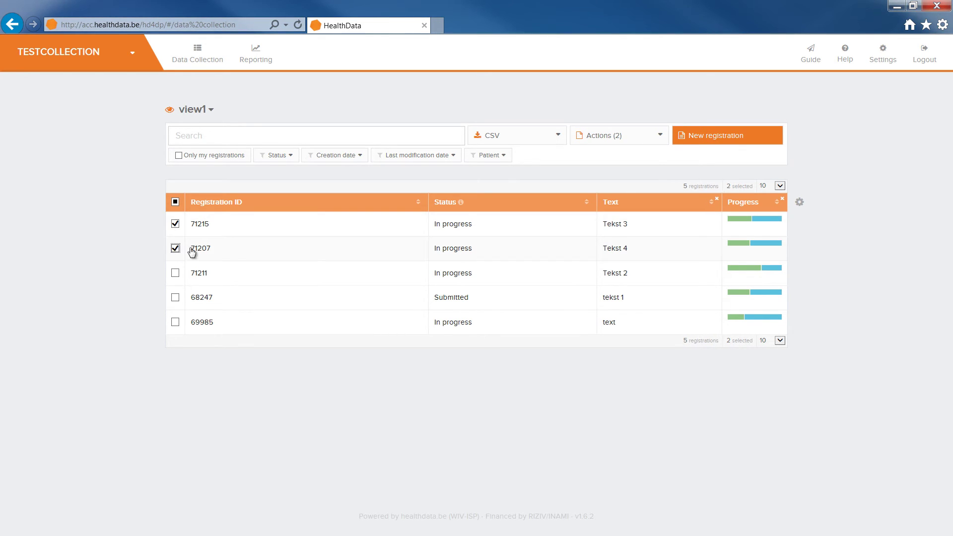
click(550, 141)
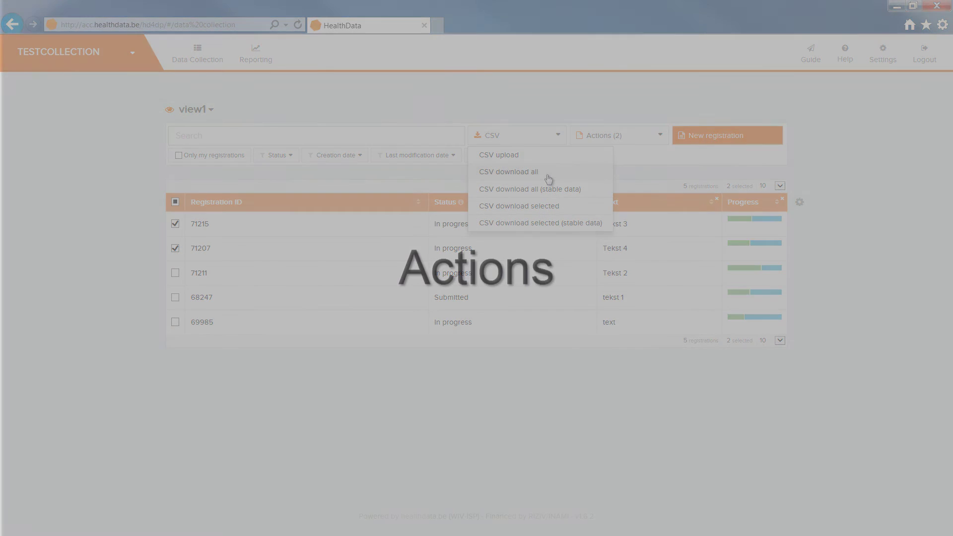
click(624, 175)
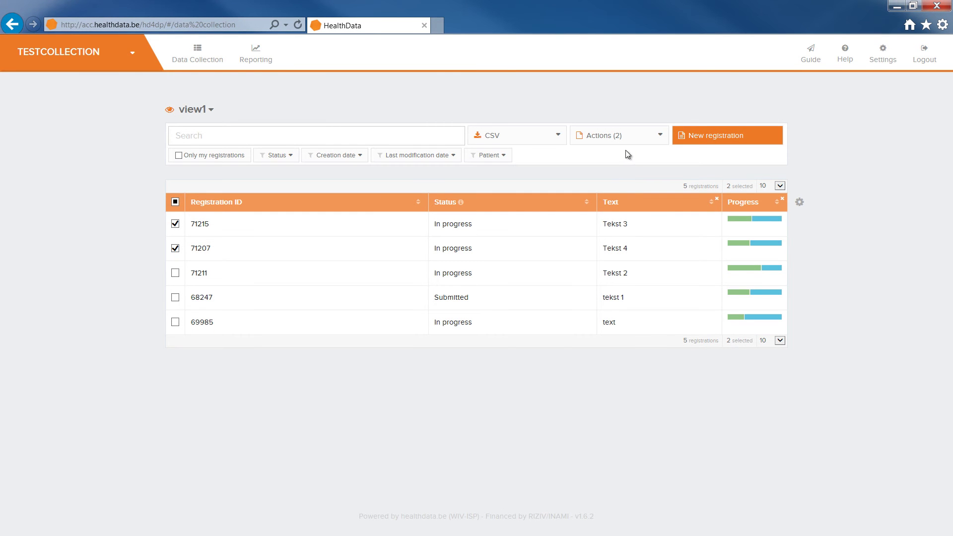
click(634, 138)
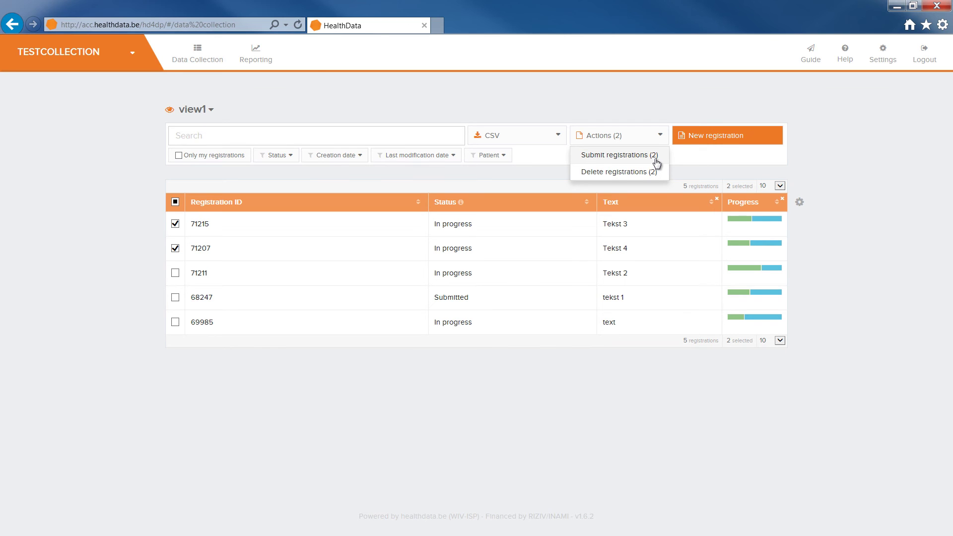
Step: Submit the two selected registrations with Submit registrations (2), confirm, and dismiss the success message
click(619, 155)
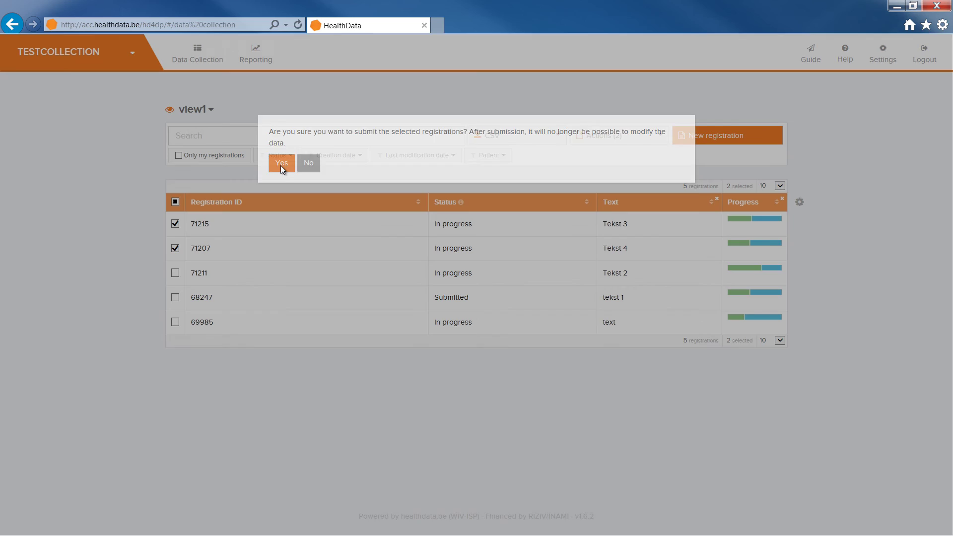
click(281, 170)
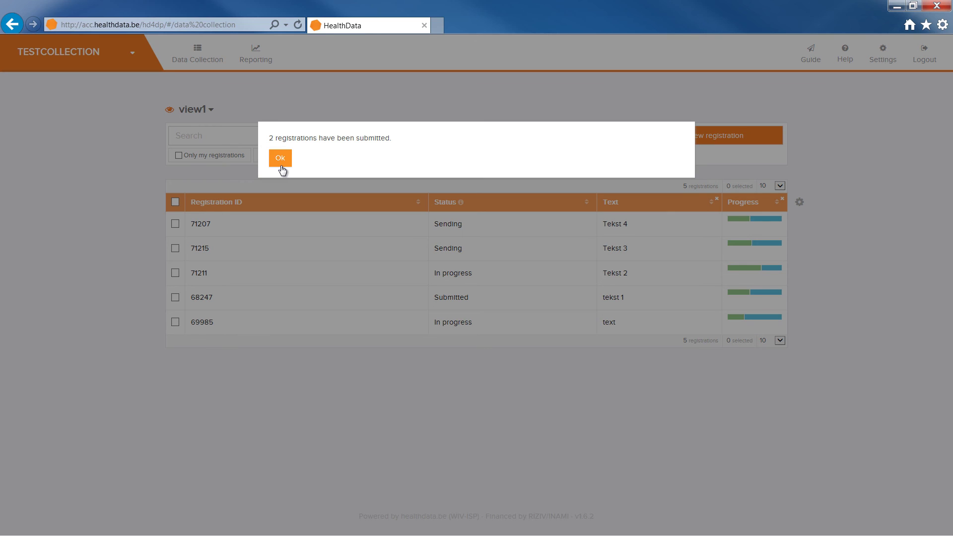
click(281, 167)
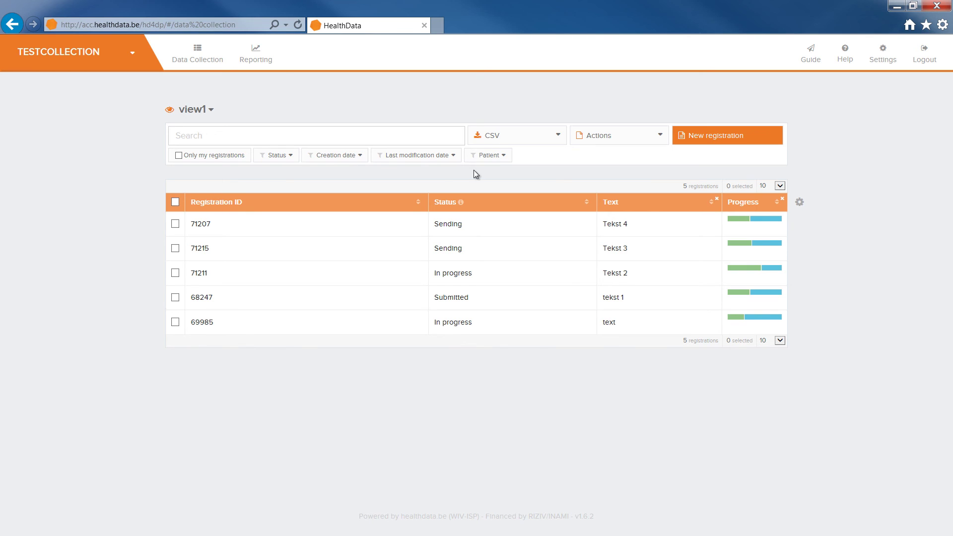
Step: Add the Errors data quality column to the registrations table beside Progress
click(799, 202)
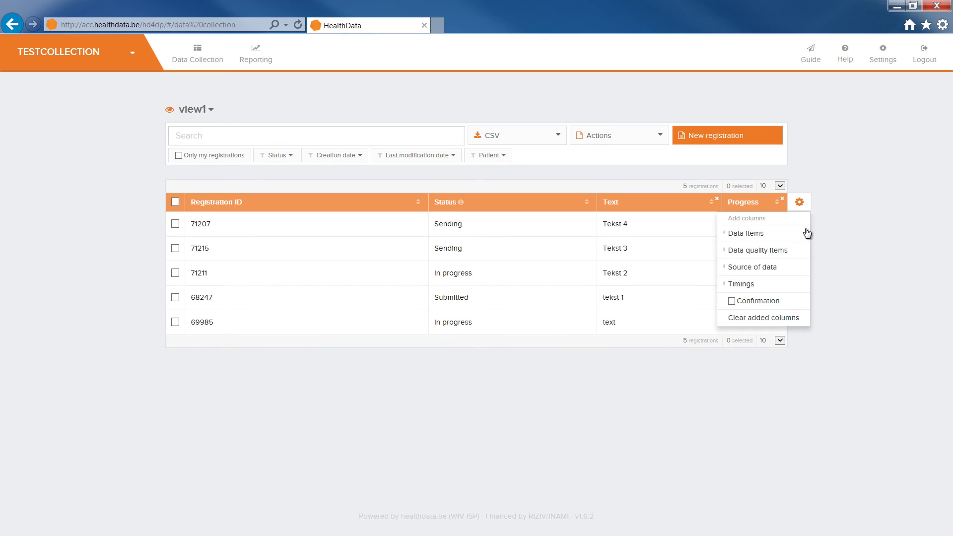
click(800, 252)
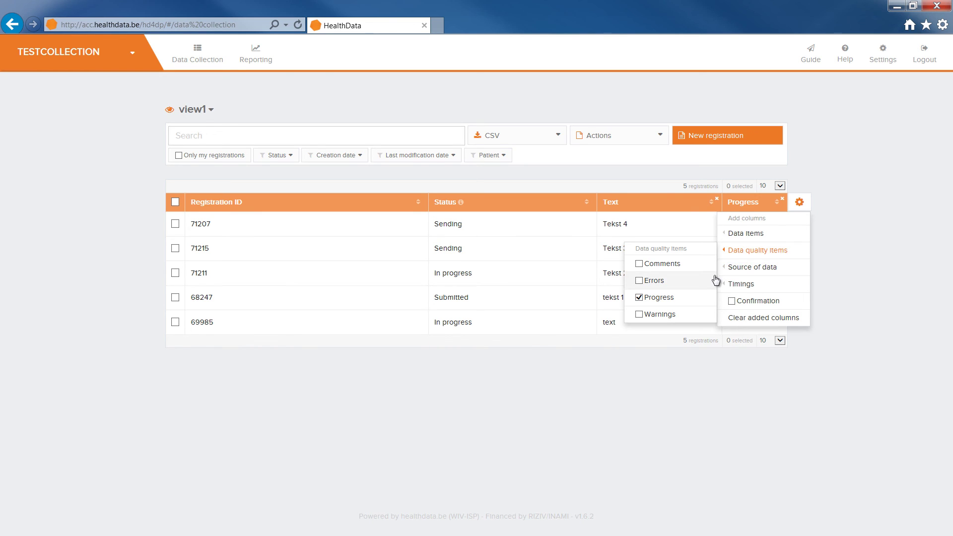
click(715, 281)
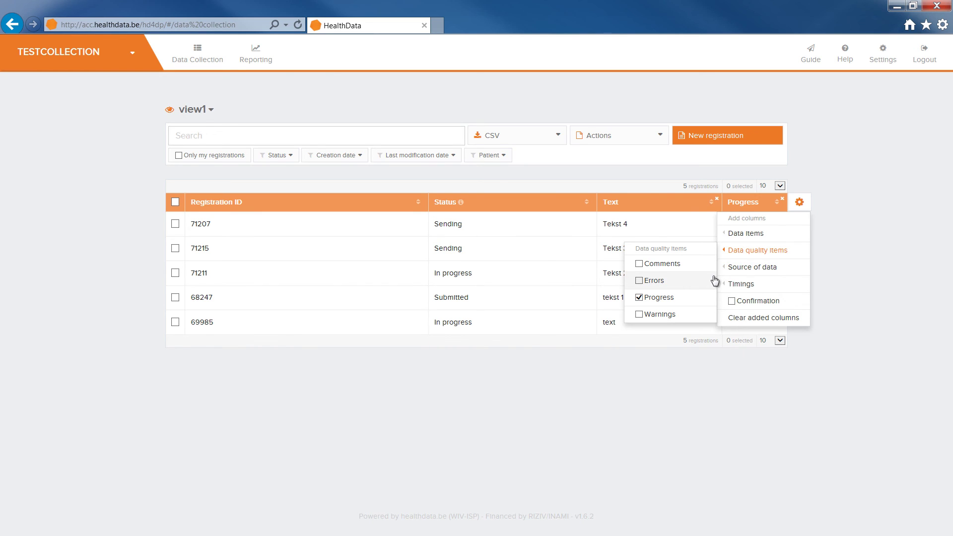
click(834, 275)
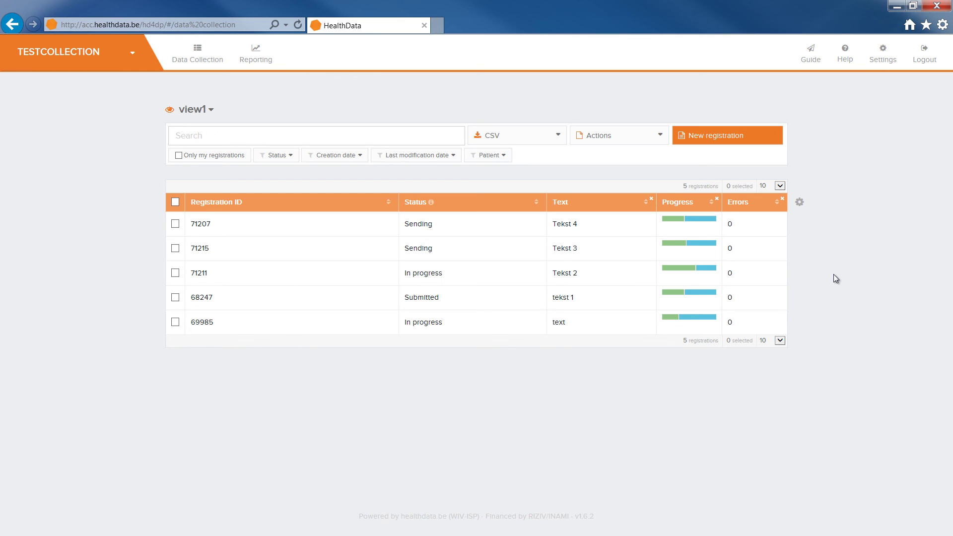